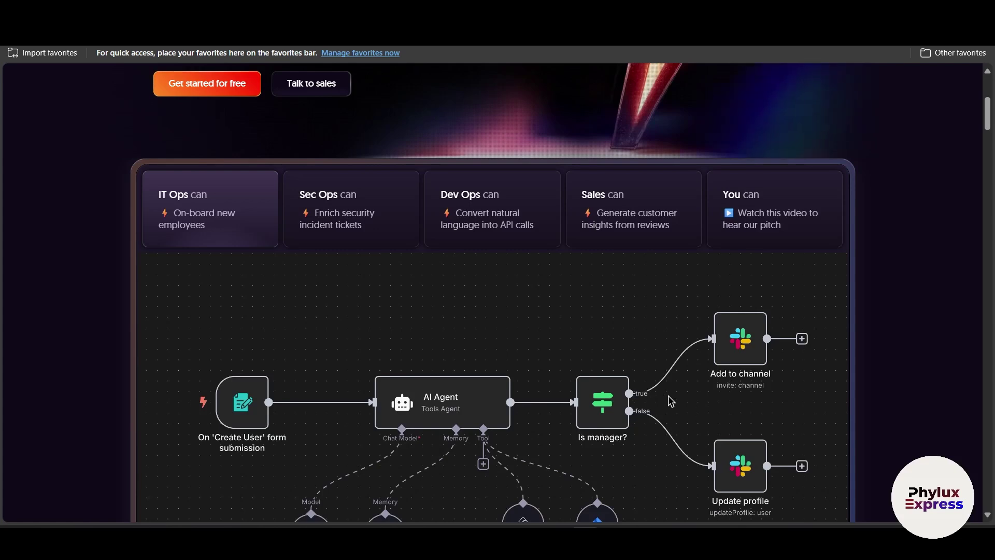
Look over the workflow demo on the n8n landing page and browse the posts in the Reddit home feed.
scroll(655, 368, "down", 1)
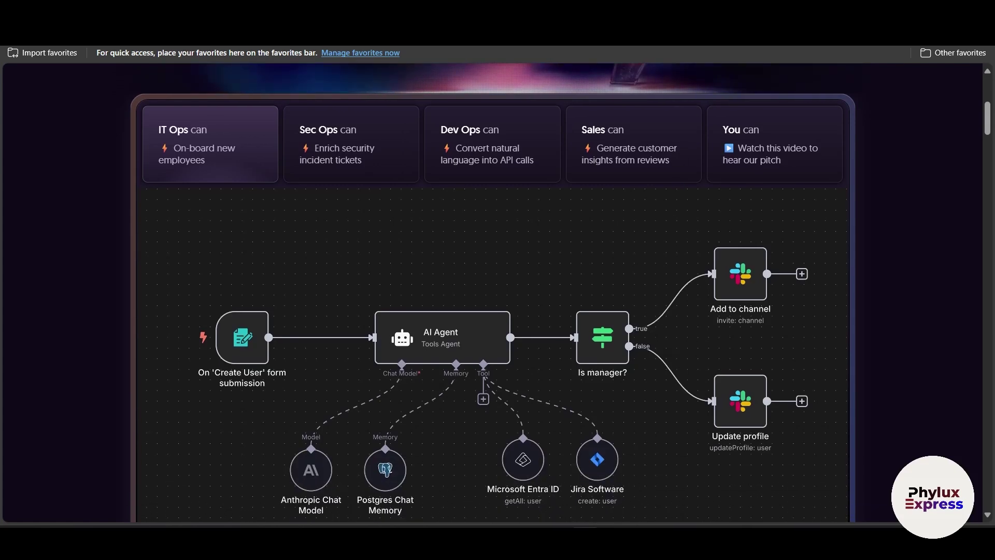
left_click(700, 11)
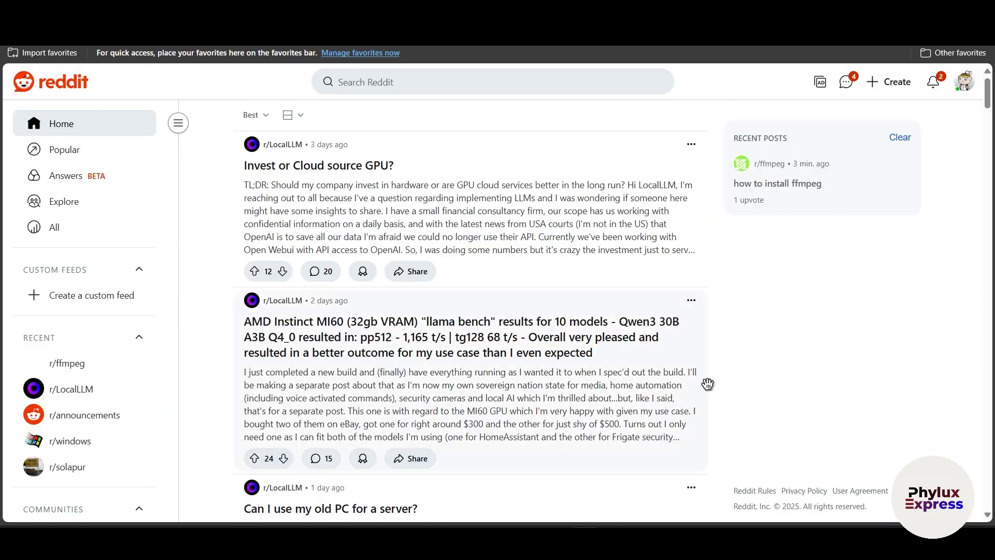
scroll(713, 396, "down", 3)
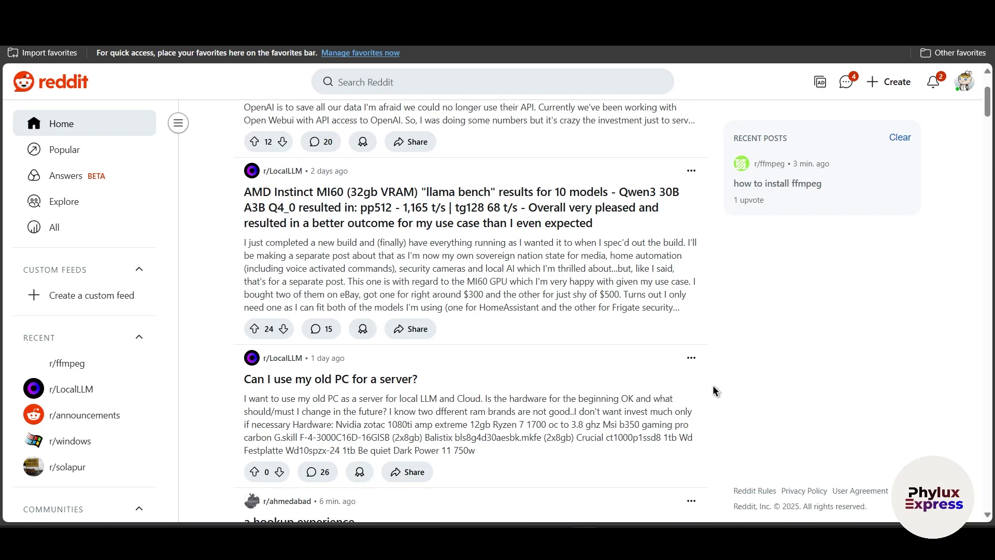
scroll(713, 390, "down", 1)
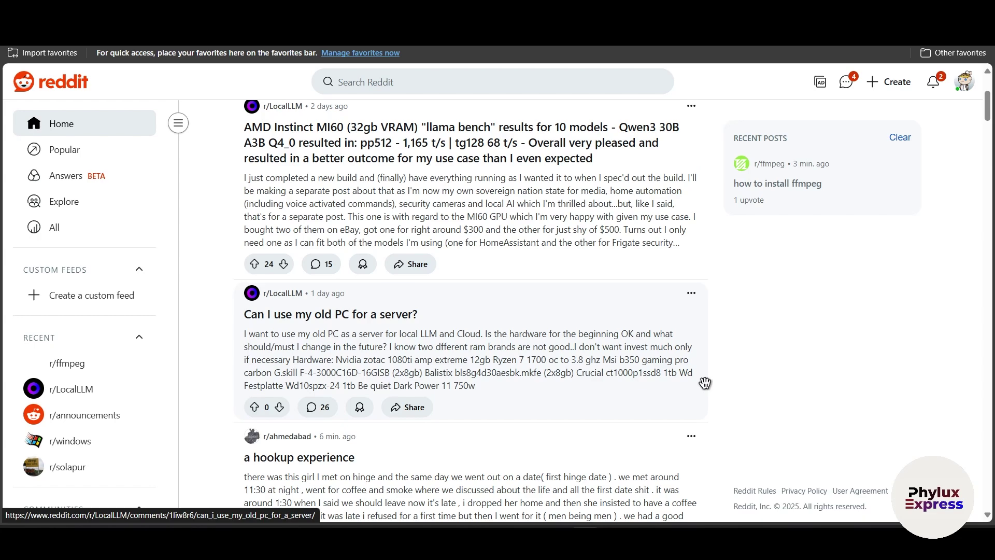
scroll(704, 382, "down", 3)
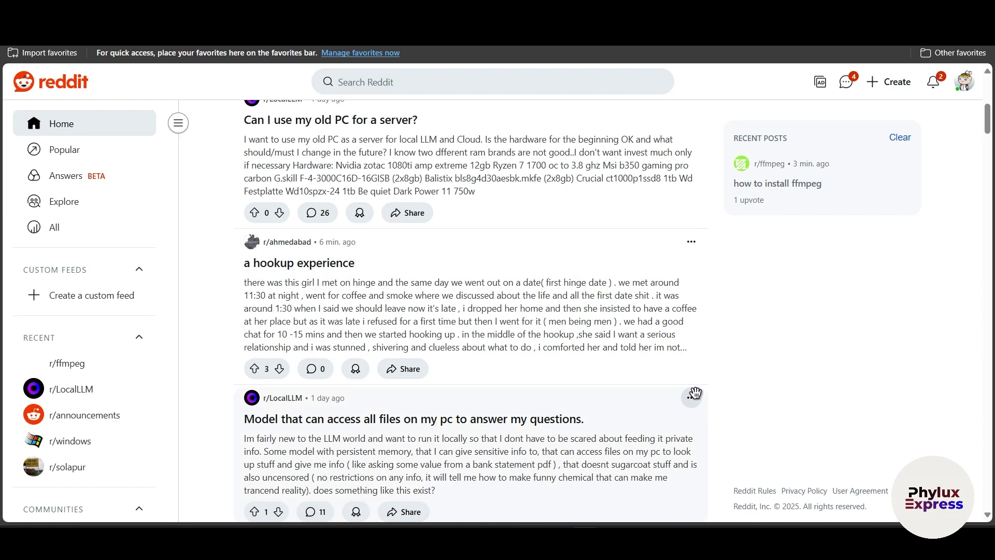
scroll(695, 398, "up", 3)
scroll(715, 403, "up", 3)
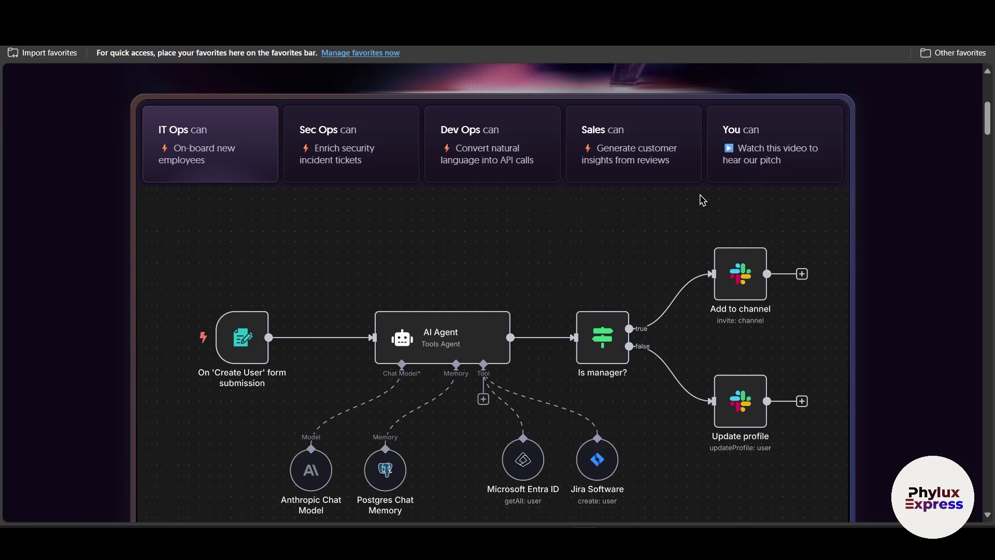
scroll(699, 245, "up", 2)
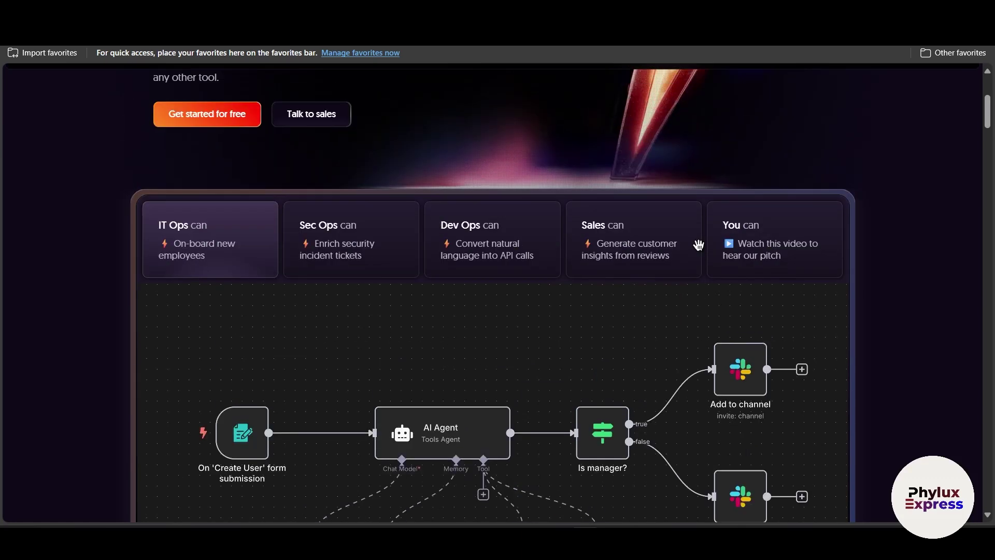
scroll(699, 245, "up", 4)
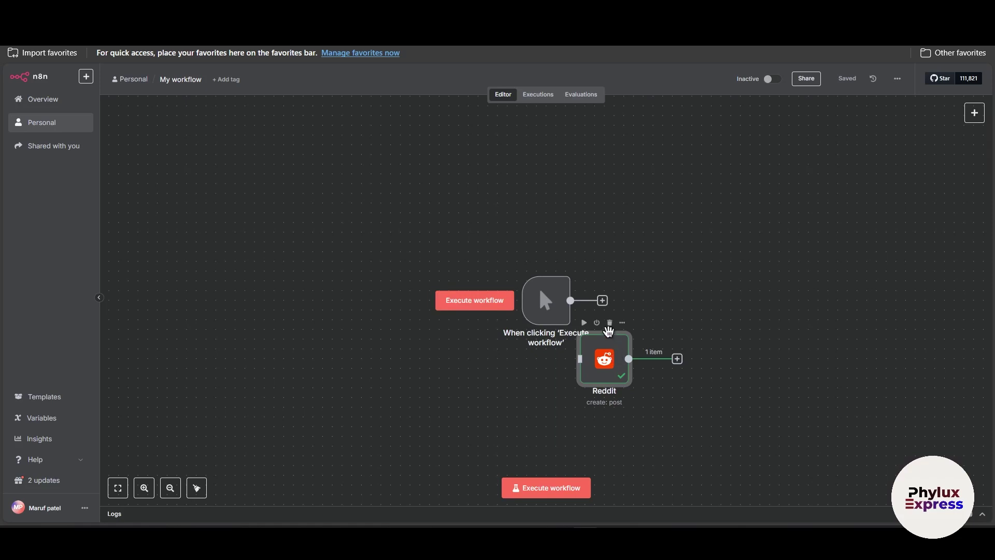
Delete the Reddit node and the manual trigger node from the workflow to empty the canvas.
left_click(609, 323)
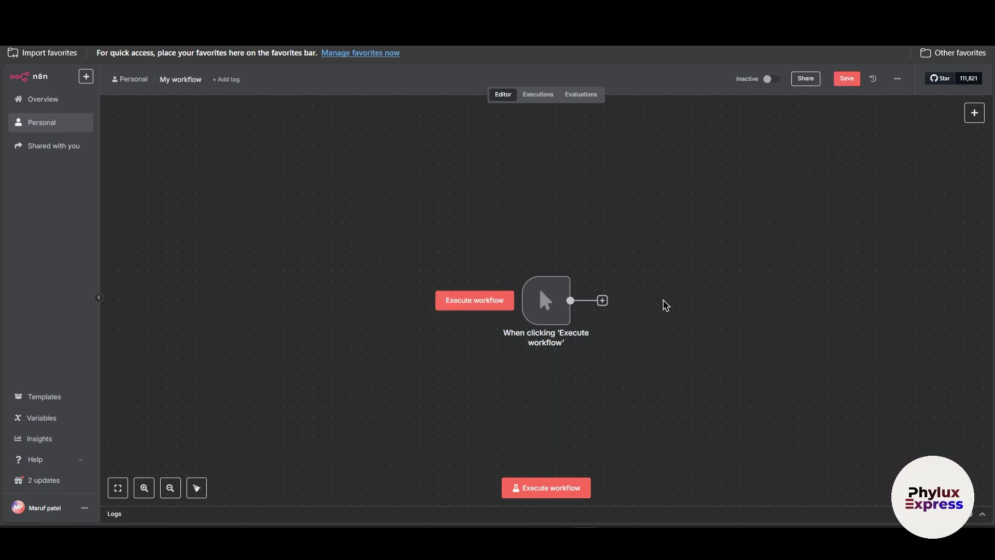
left_click(548, 264)
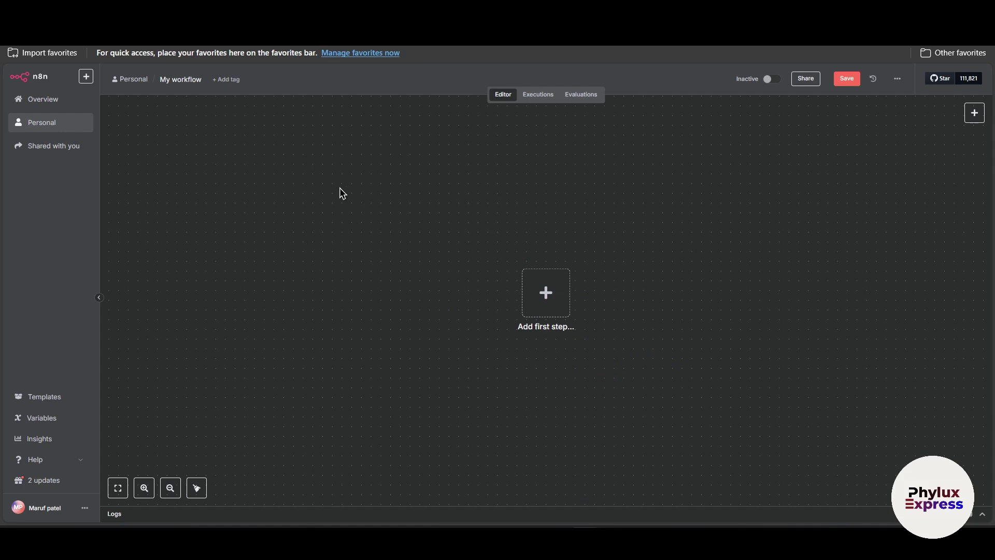
Add a Schedule Trigger as the workflow's first step, finding it by searching for "time".
left_click(562, 310)
type("se")
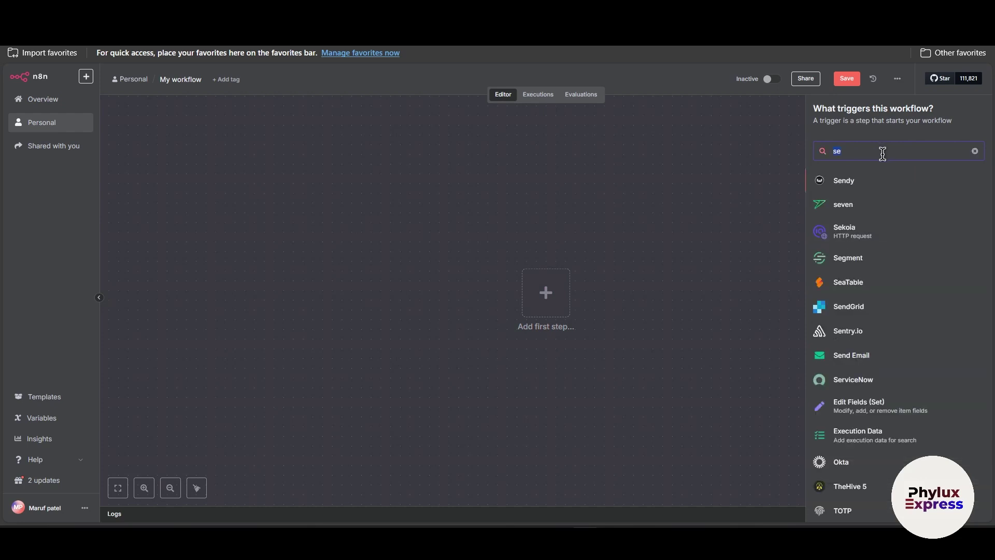
key("BackSpace")
key("BackSpace")
type("time")
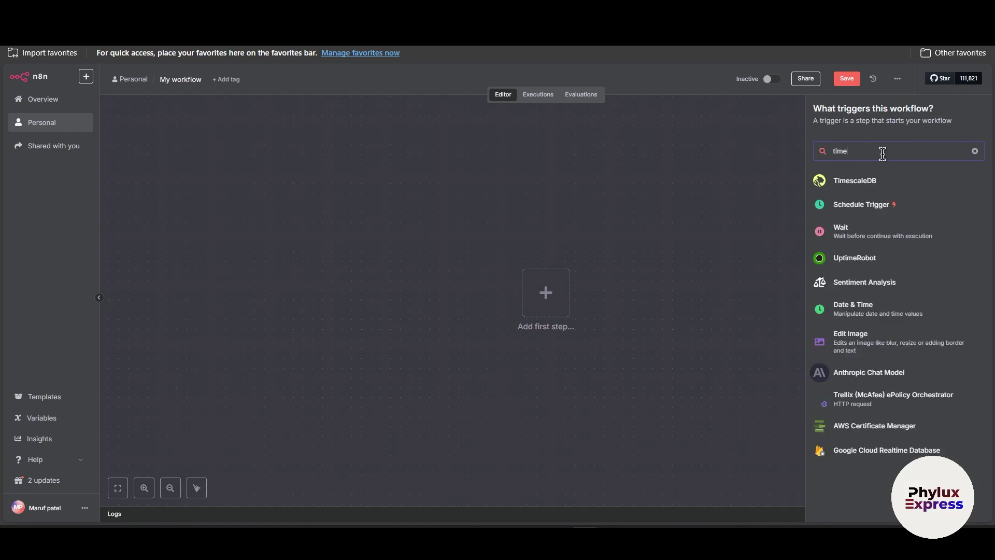
left_click(878, 203)
Set the Schedule Trigger's interval to Minutes with 5 minutes between triggers, execute the step and return to the canvas.
left_click(104, 210)
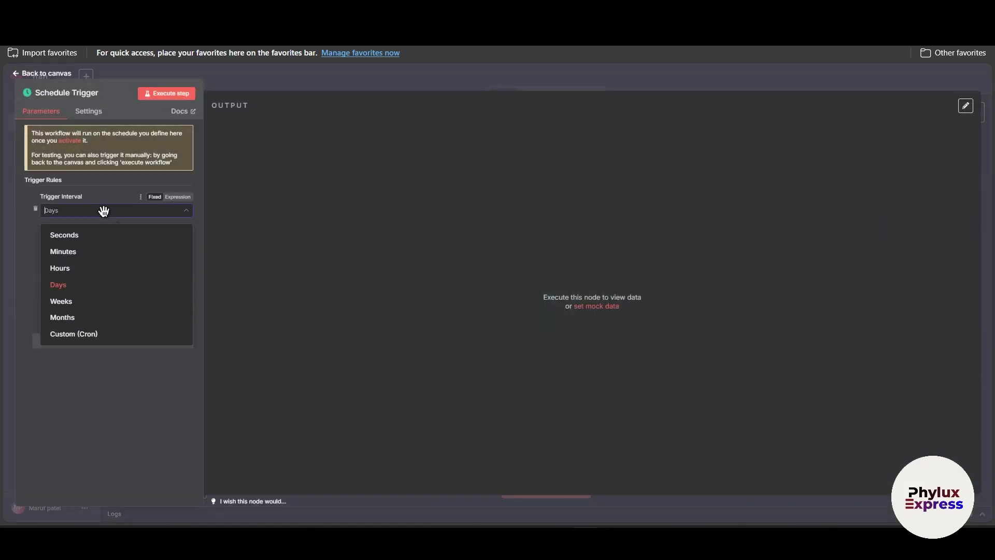
left_click(103, 210)
left_click(103, 210)
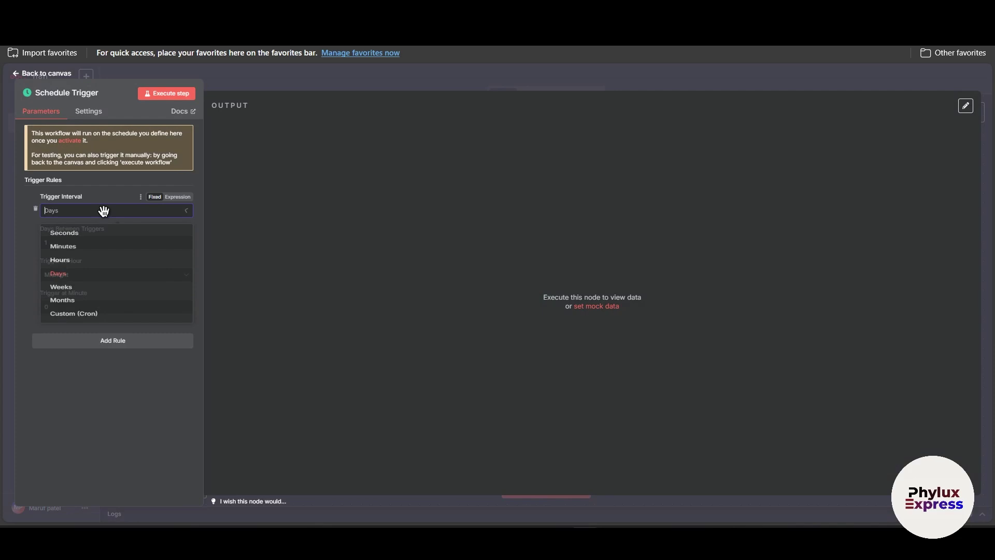
left_click(87, 250)
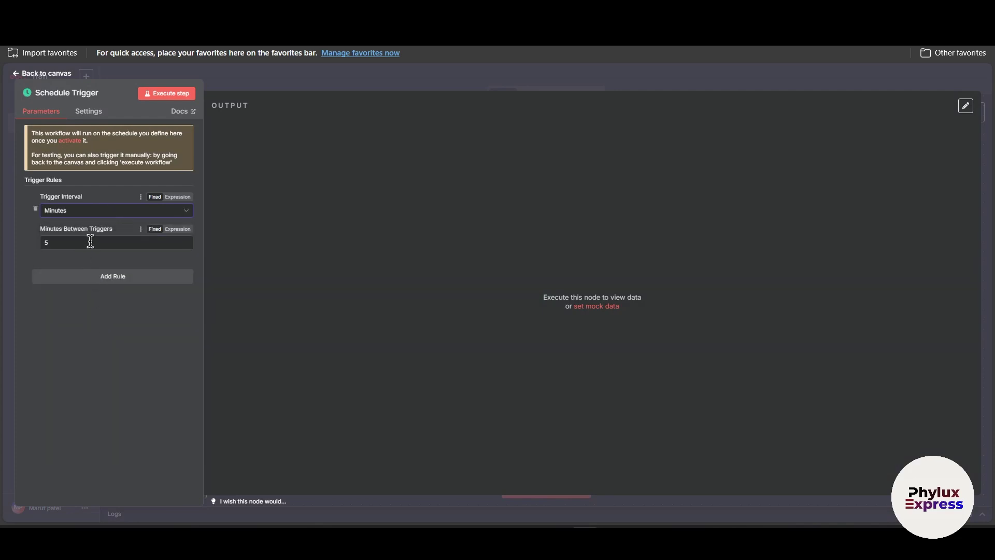
left_click(90, 241)
left_click(115, 322)
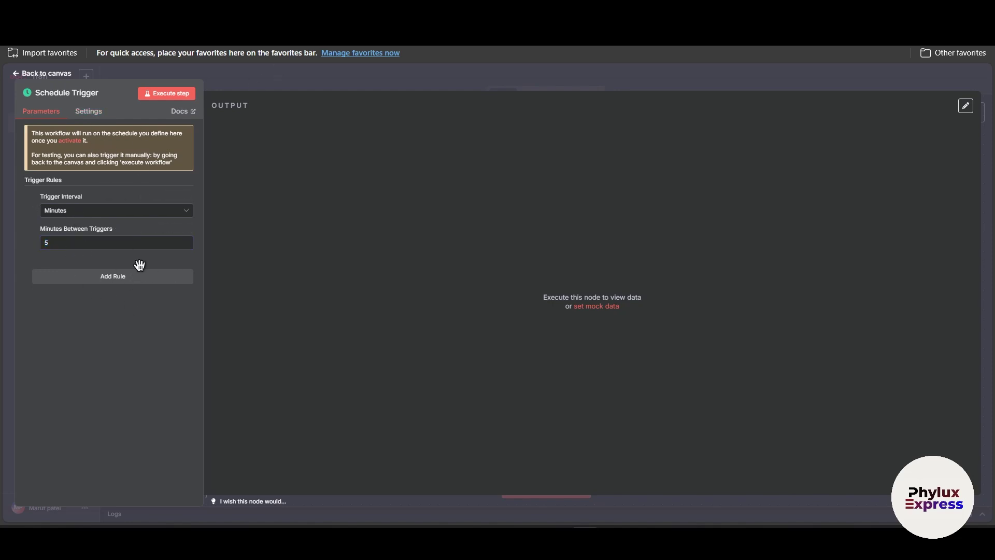
left_click(182, 93)
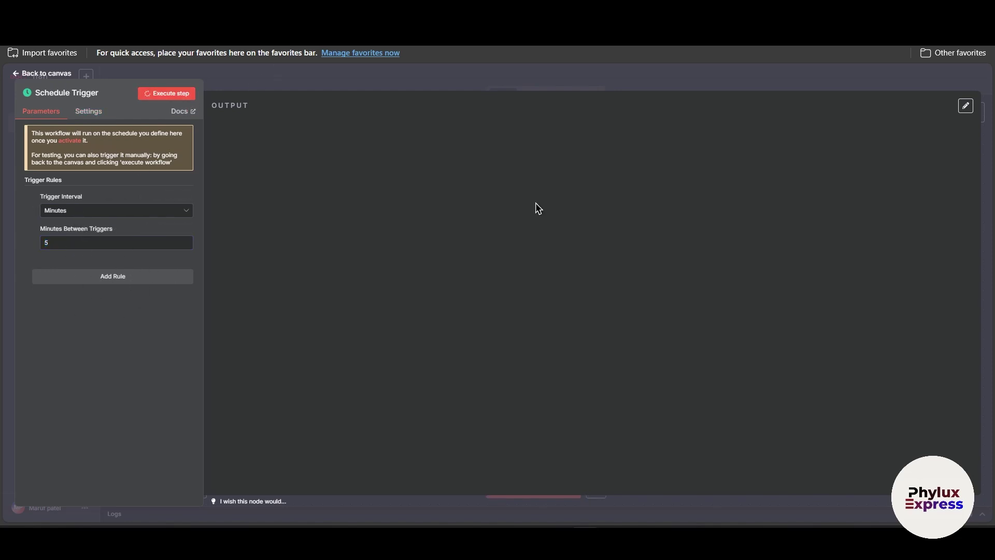
left_click(580, 73)
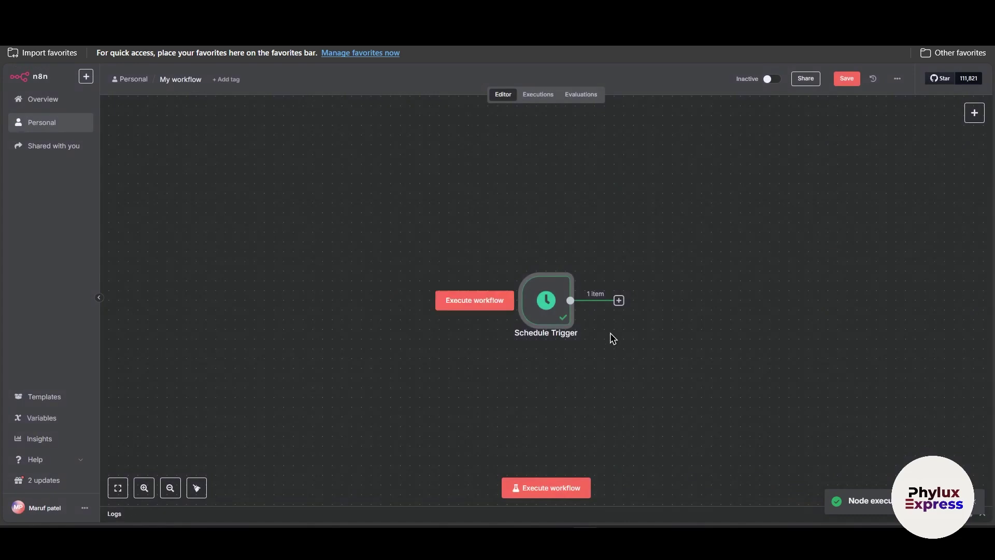
left_click(619, 300)
left_click(846, 134)
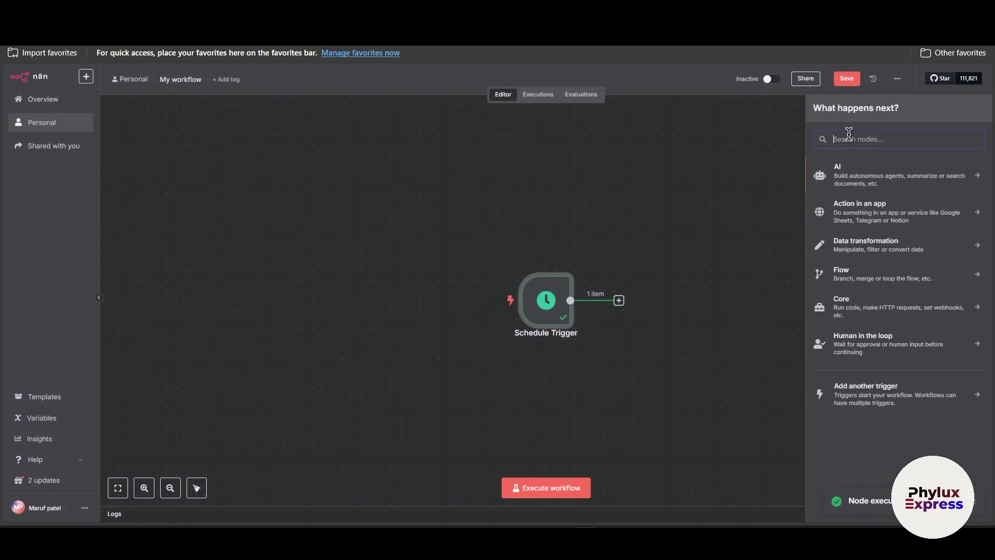
type("recorde")
type("d")
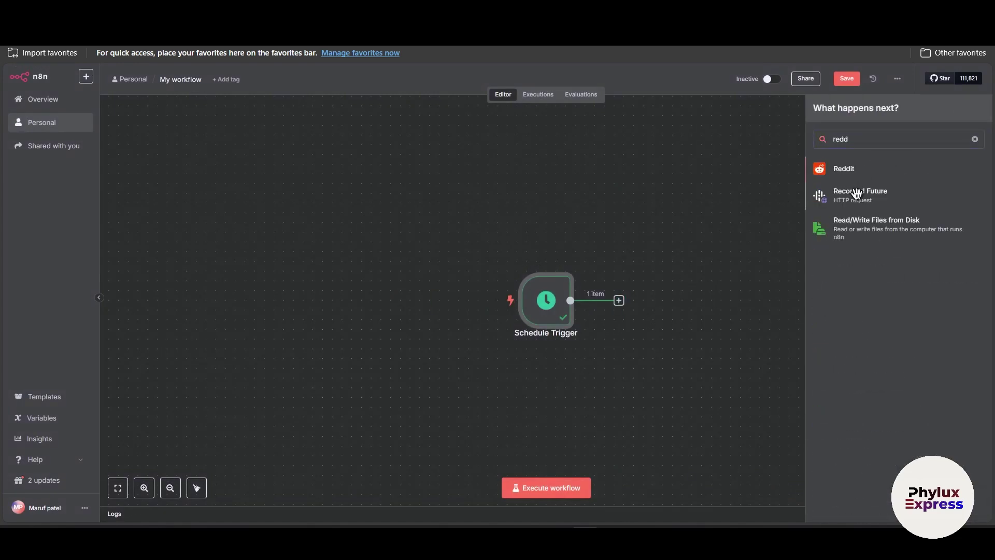
left_click(856, 193)
left_click(905, 83)
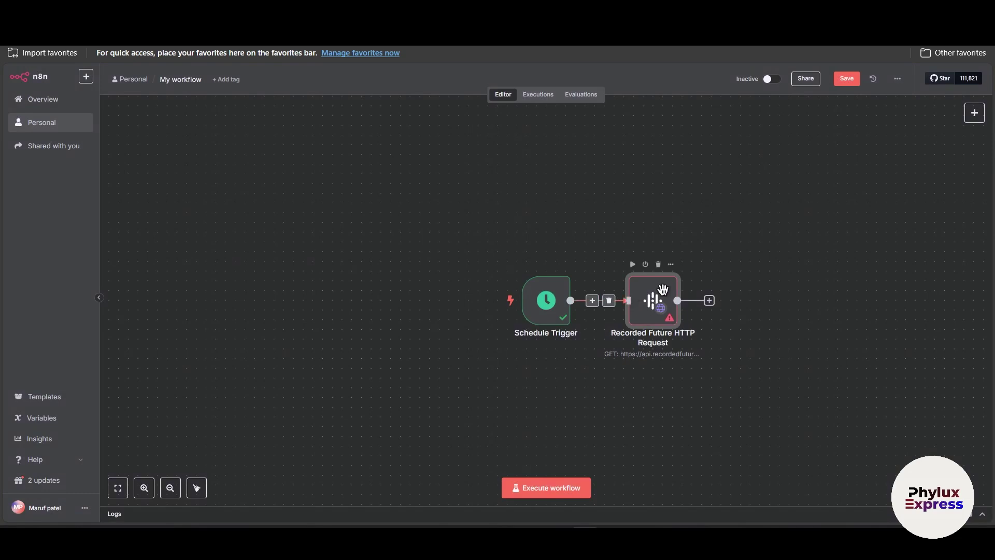
left_click(658, 264)
Add a Reddit node with the "Create a post" action after the Schedule Trigger.
left_click(619, 300)
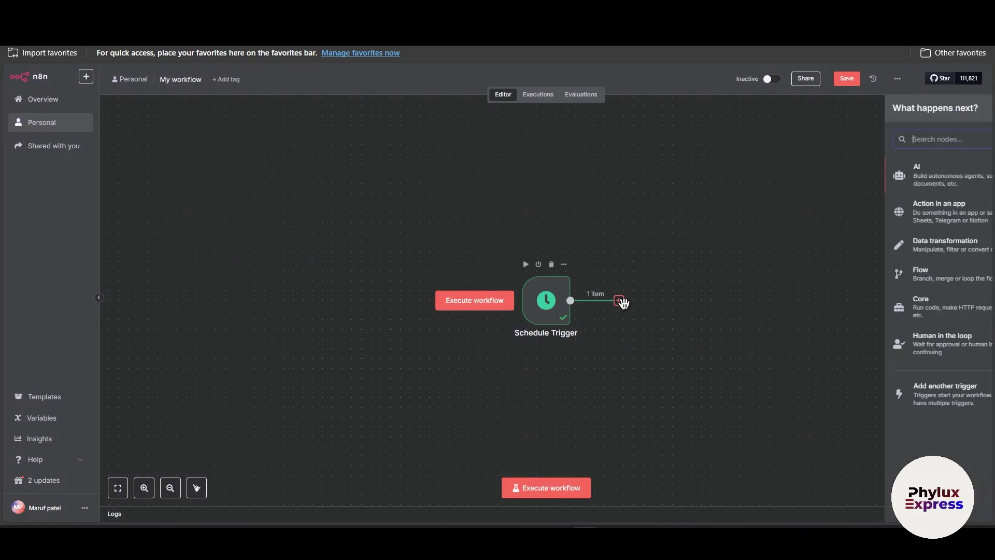
type("red")
left_click(857, 193)
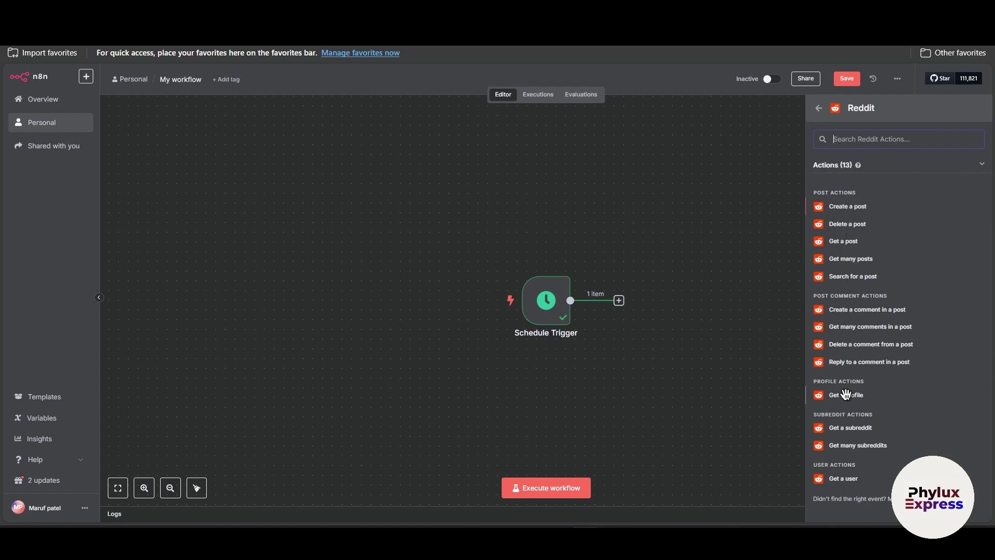
left_click(869, 209)
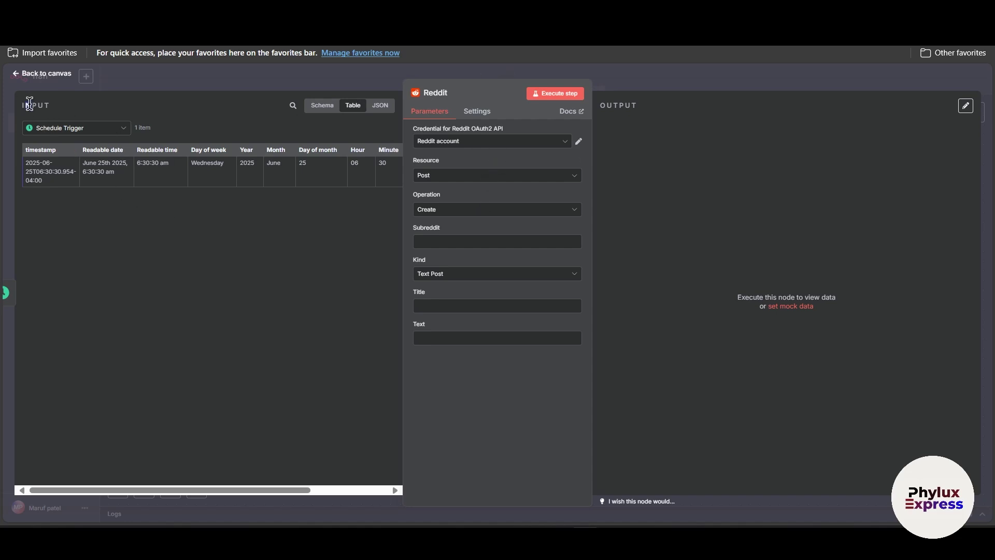
left_click_drag(620, 107, 919, 106)
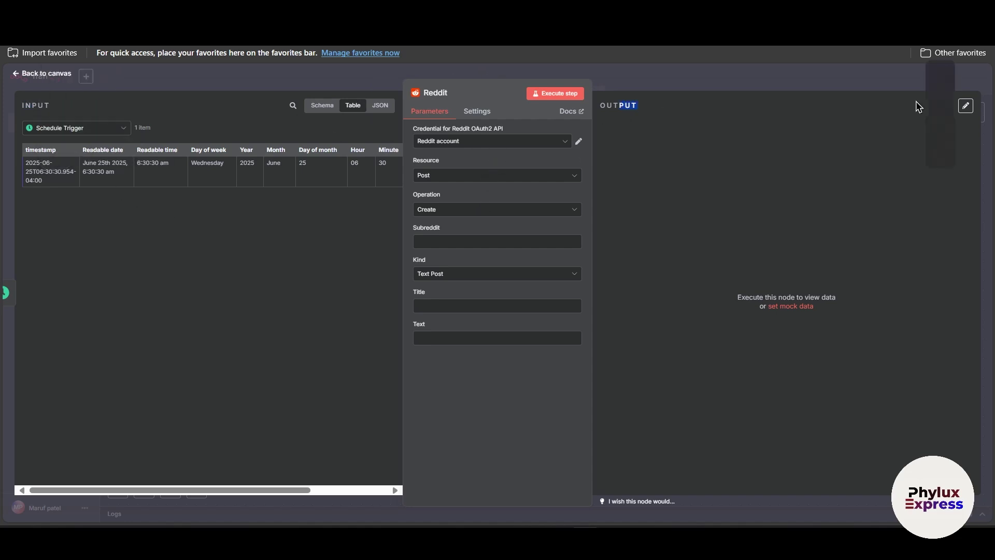
Start a new Reddit OAuth2 API credential for the Reddit node and clear the prefilled client secret.
left_click(521, 143)
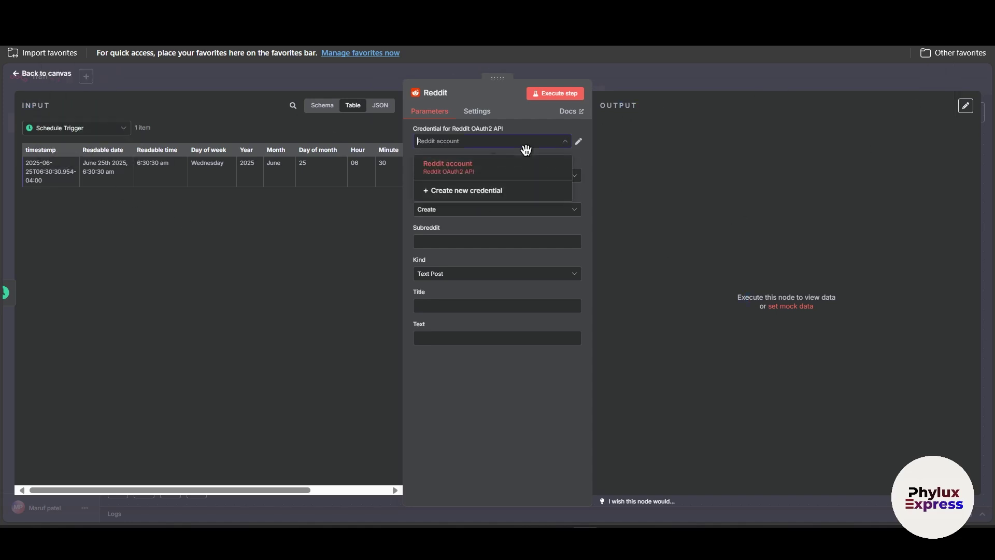
left_click(535, 196)
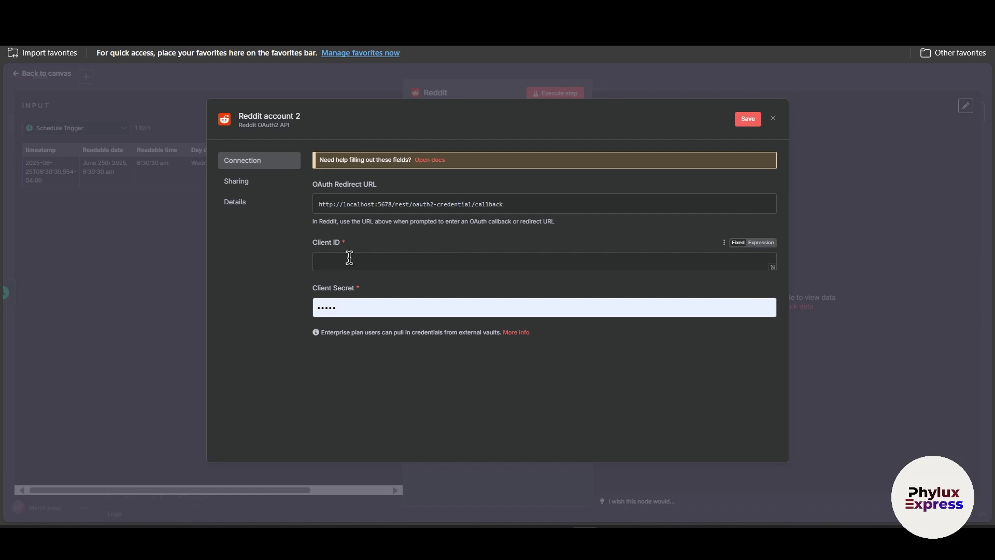
left_click(308, 292)
key("BackSpace")
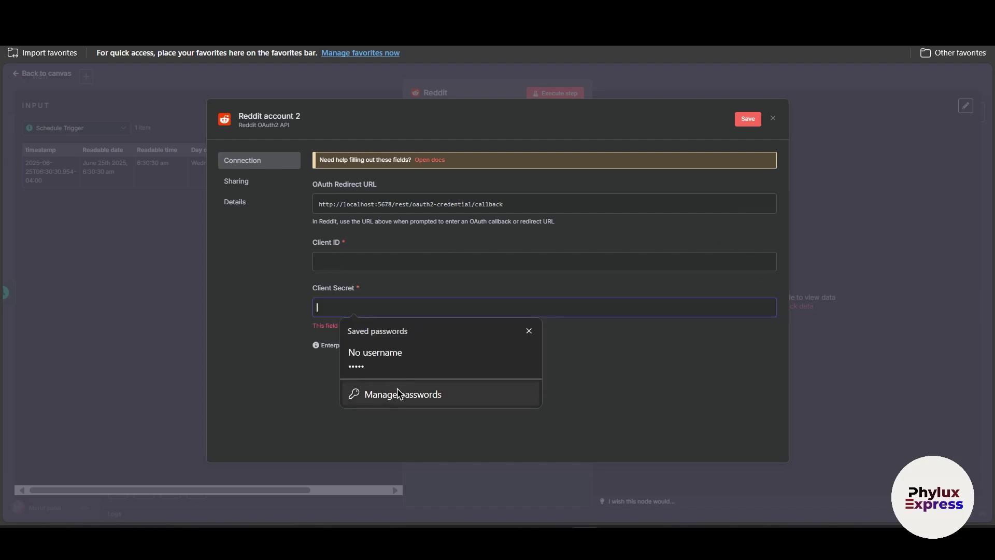
left_click(267, 330)
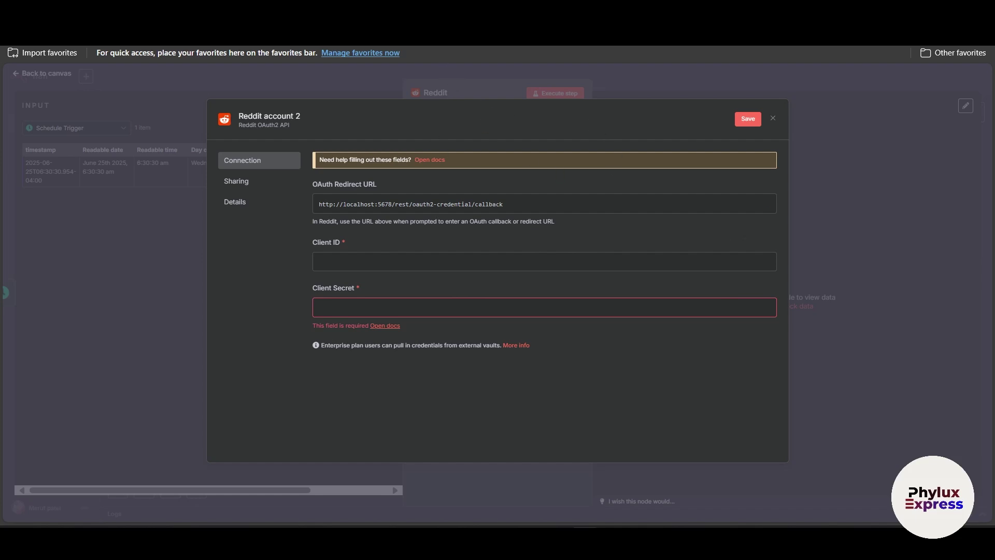
Search the web for "reddit prefrence" in a new browser tab and look through Reddit's preferences wiki page.
key("ctrl+t")
type("red")
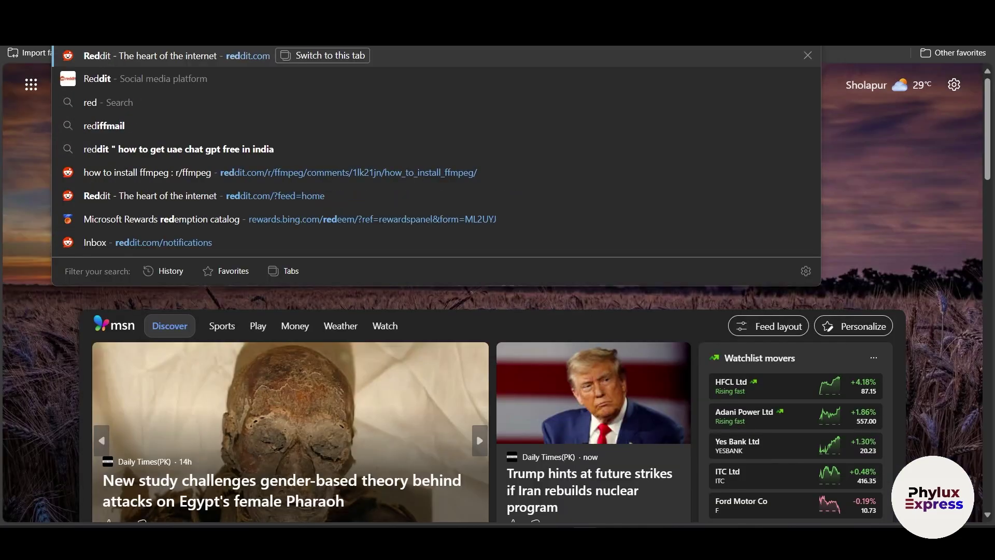
type("dit pre")
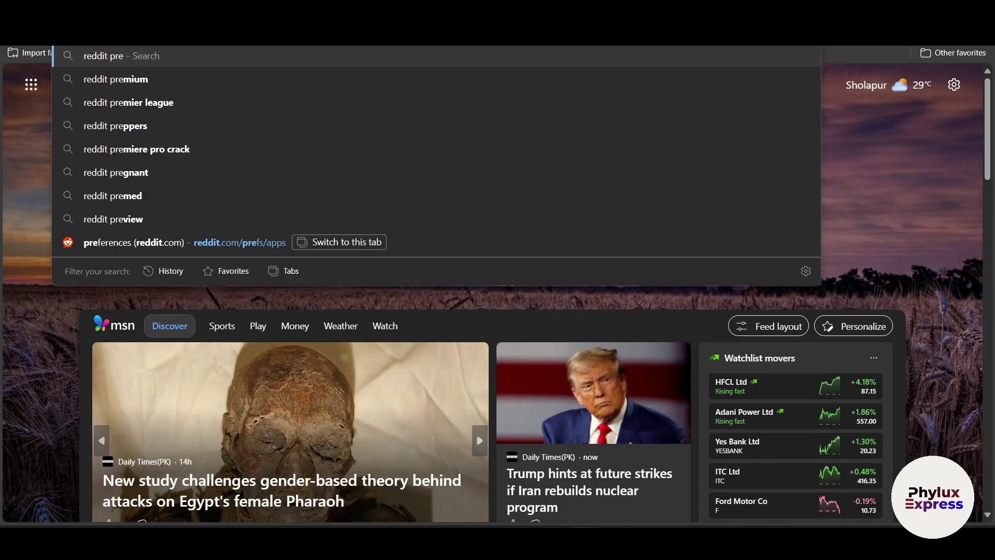
type("frence")
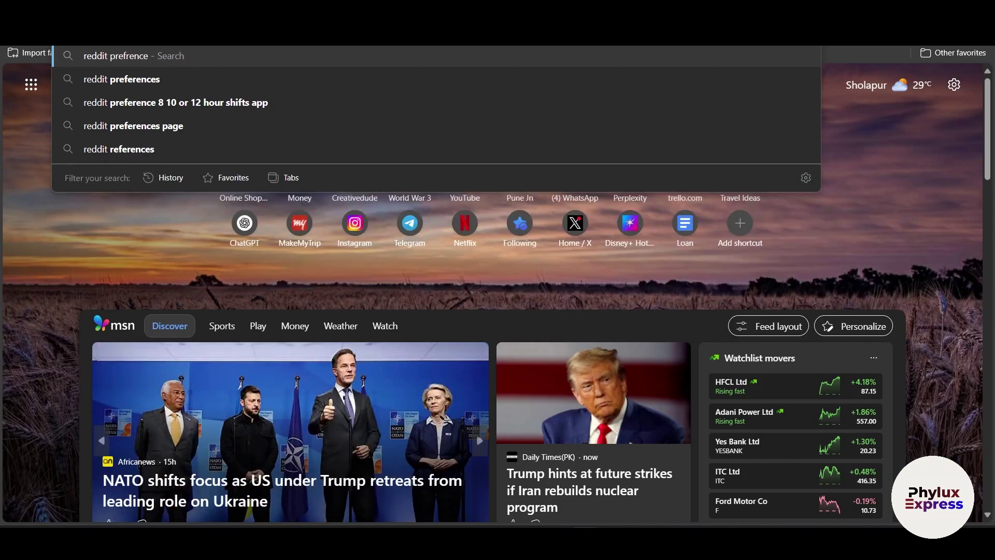
key("Return")
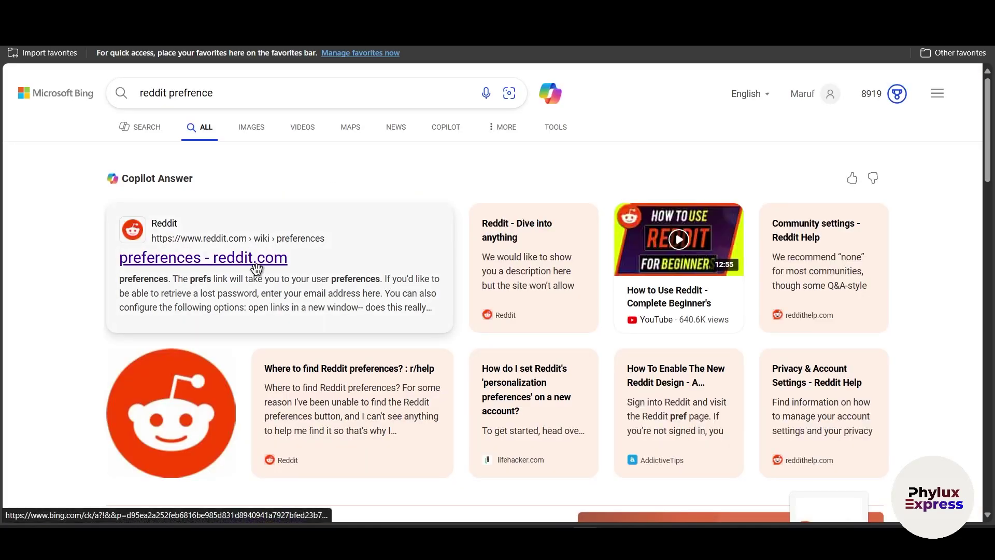
left_click(259, 265)
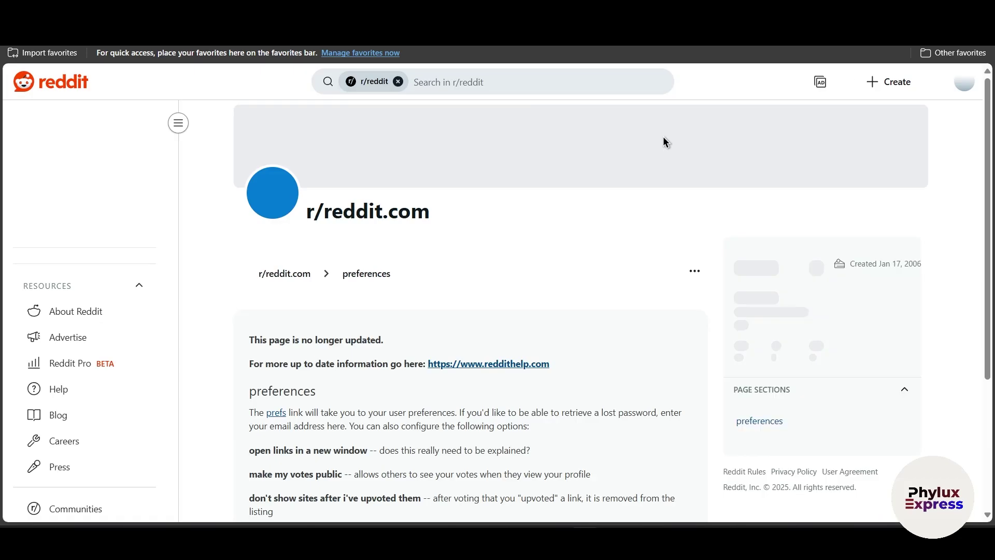
scroll(172, 313, "down", 4)
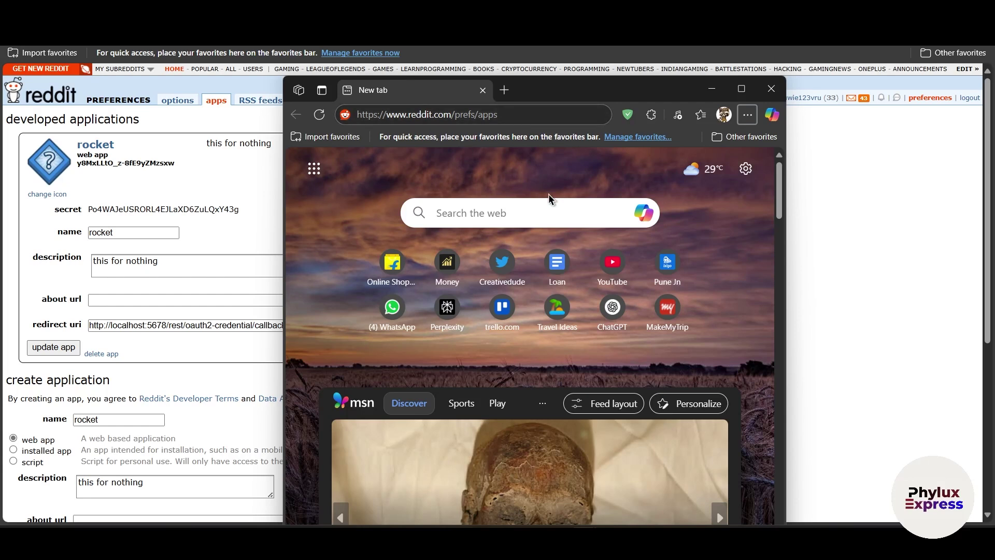
left_click(509, 120)
left_click(509, 121)
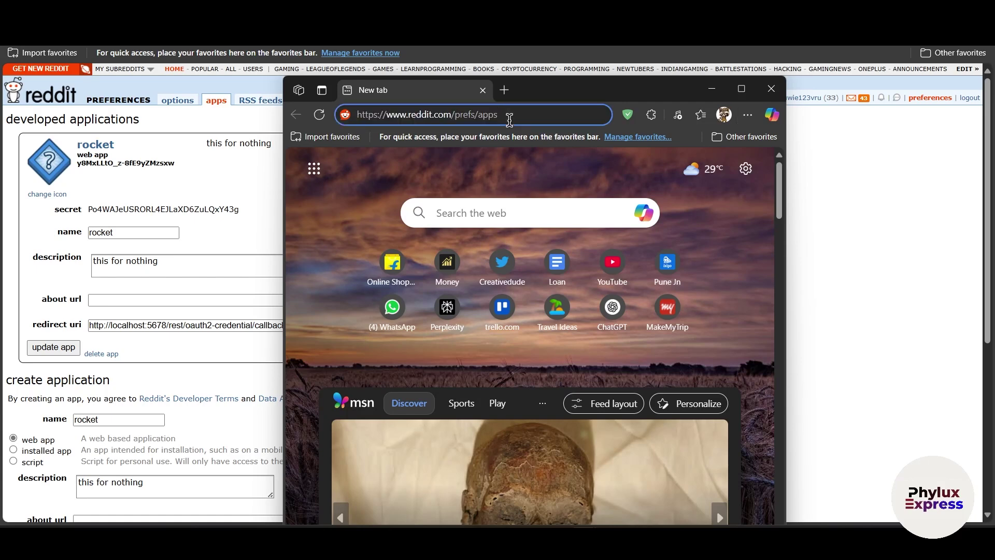
key("Return")
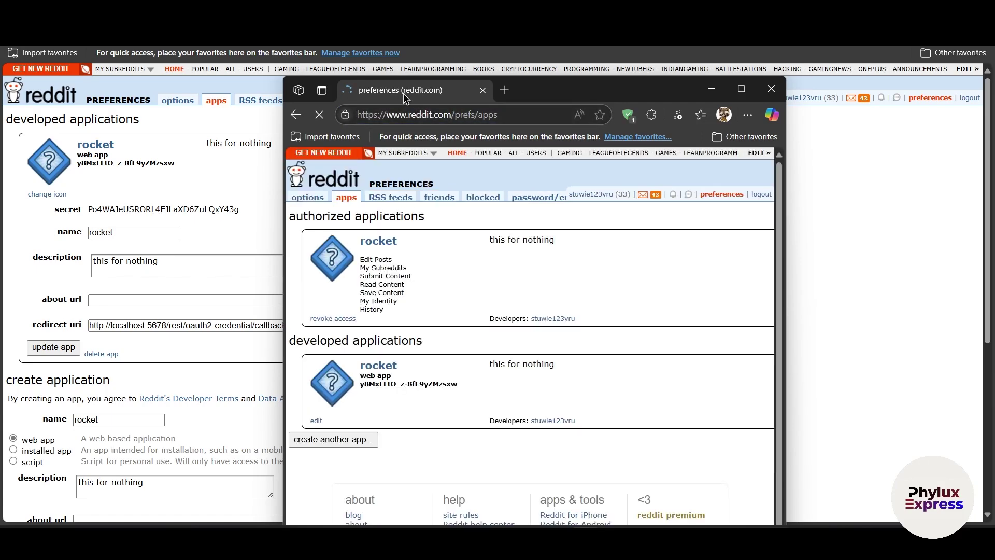
double_click(406, 98)
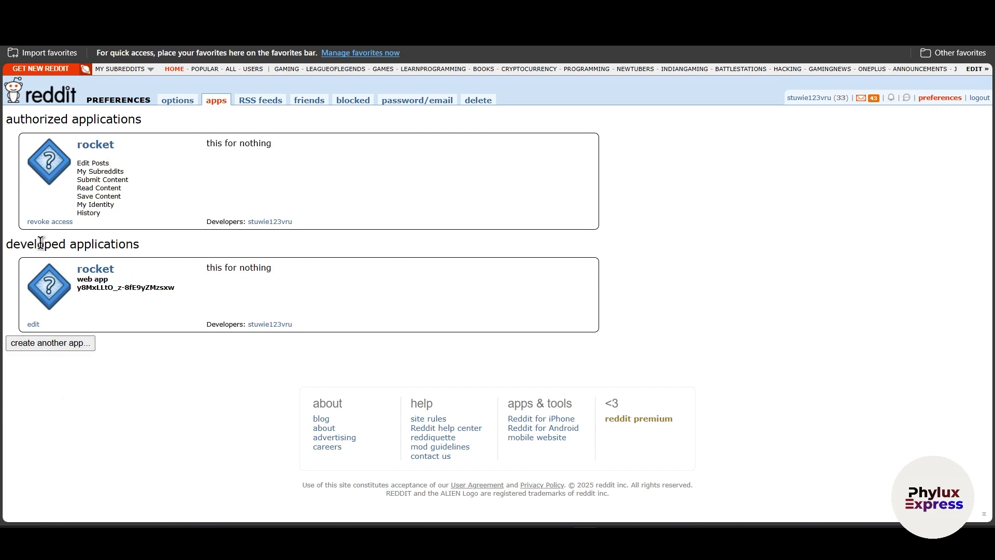
Open the form for creating another app below the developed applications.
left_click_drag(39, 244, 500, 247)
left_click(157, 419)
left_click(58, 352)
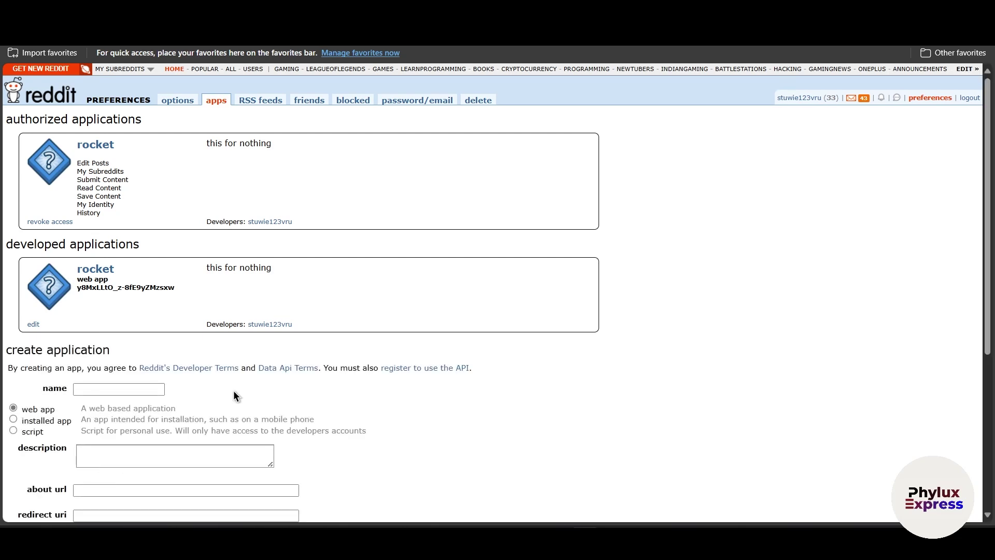
scroll(235, 373, "down", 5)
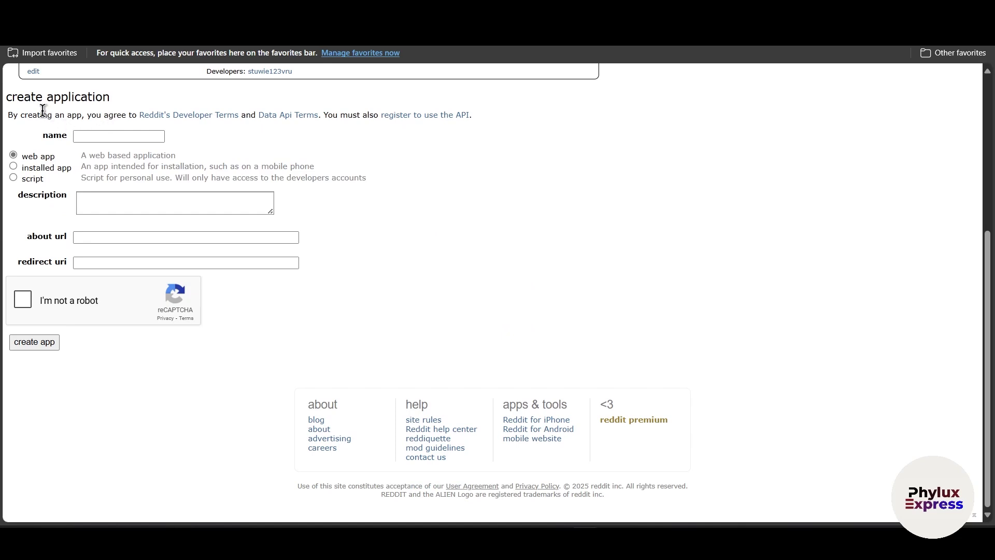
left_click(93, 134)
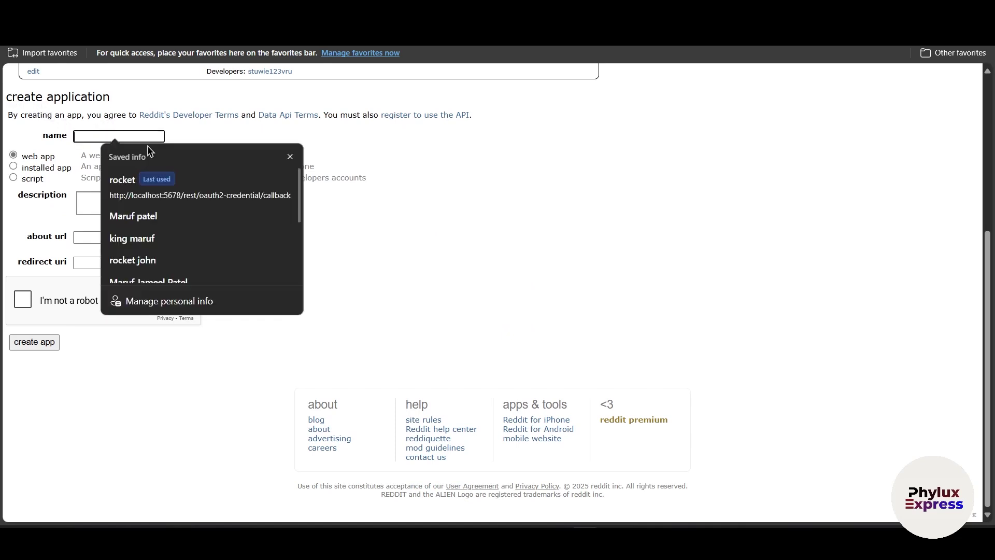
left_click(28, 199)
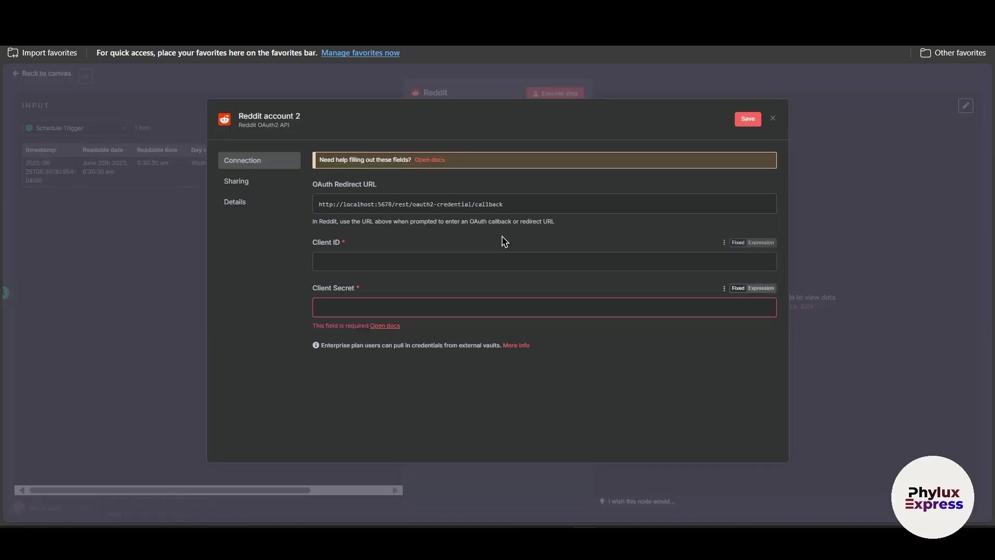
Copy the OAuth Redirect URL from the n8n Reddit credential and return to Reddit's create application form.
left_click(387, 202)
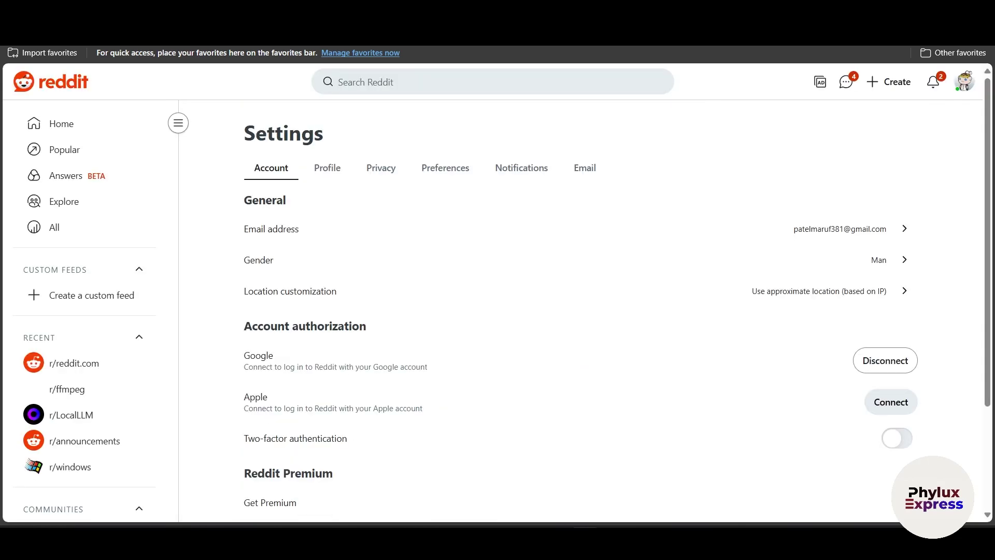
key("ctrl+Tab")
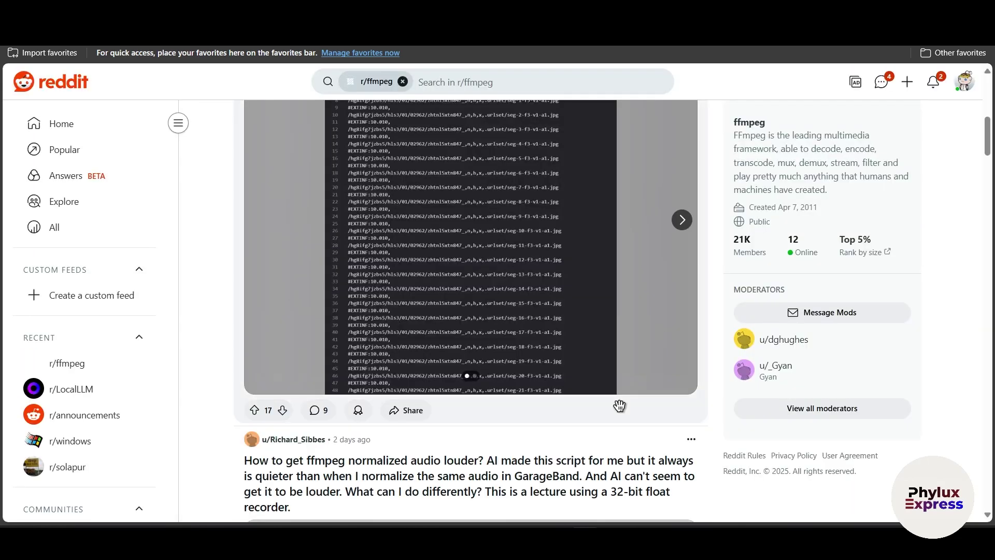
mouse_move(585, 544)
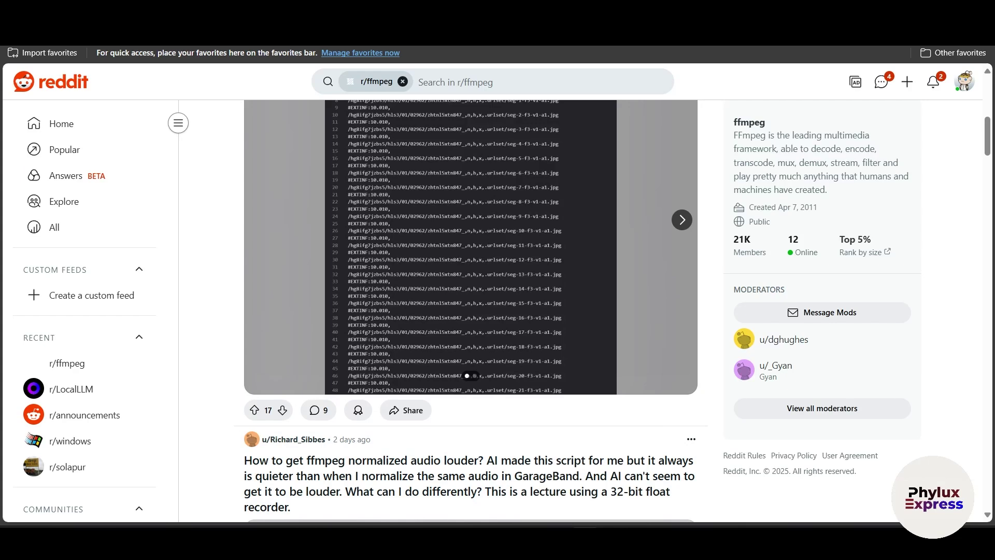
key("ctrl+Tab")
left_click(80, 136)
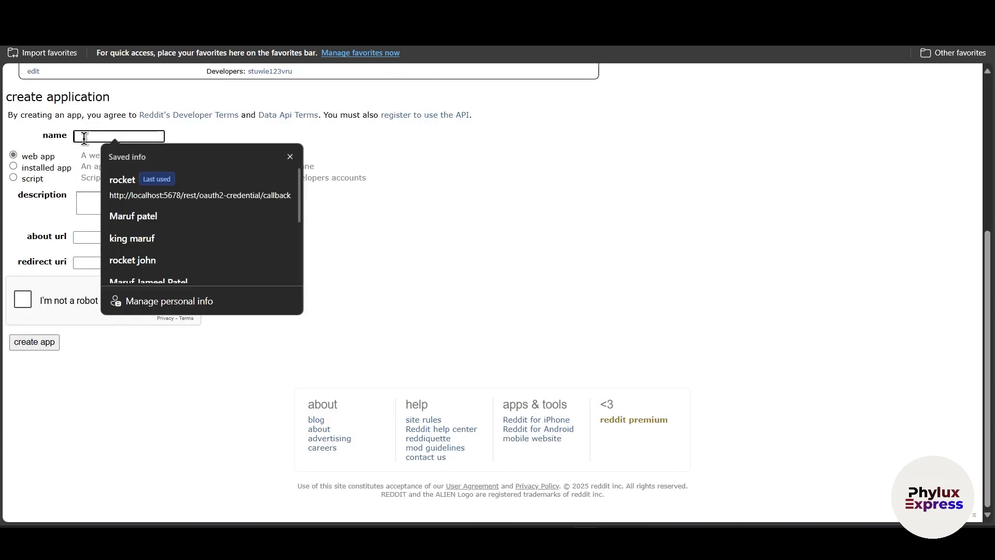
left_click(290, 153)
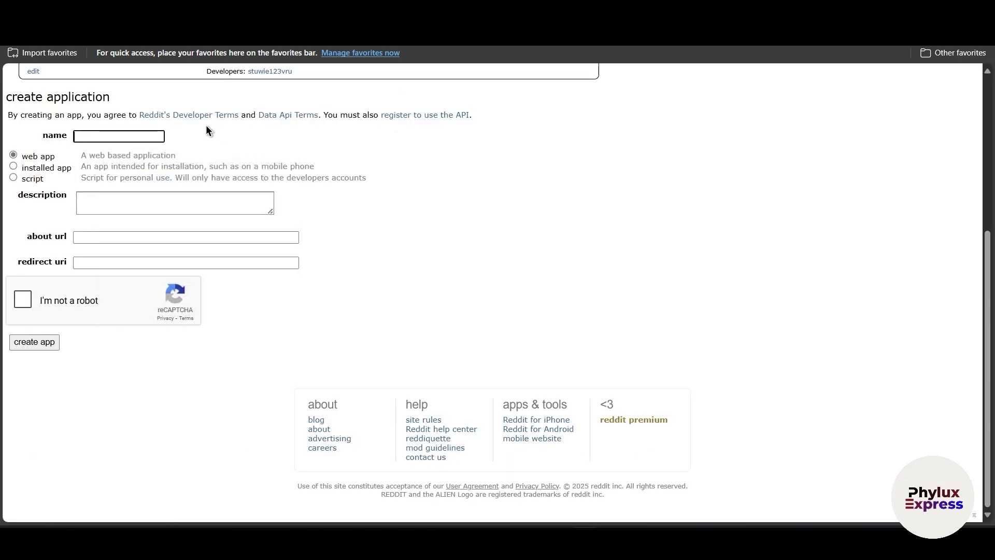
type("maker")
left_click(90, 197)
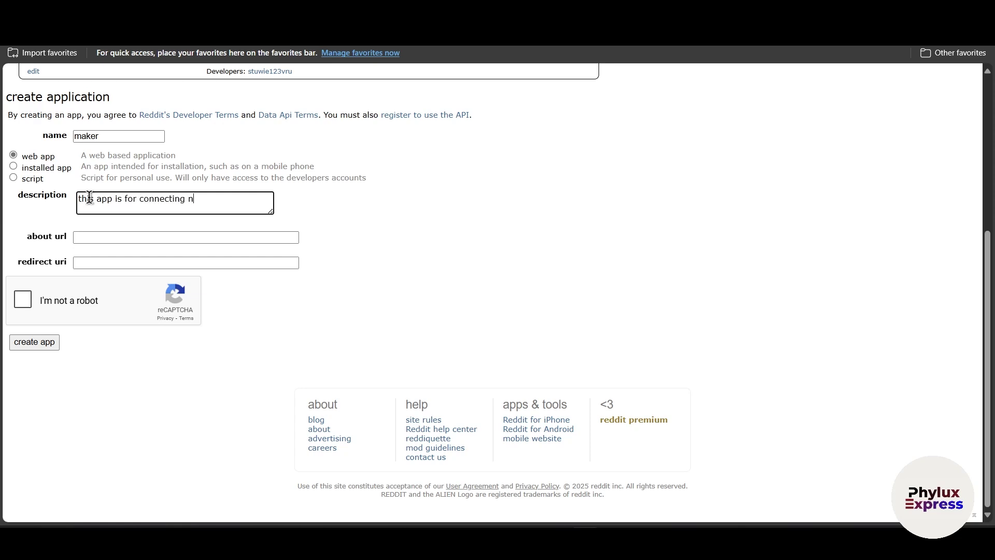
left_click(103, 263)
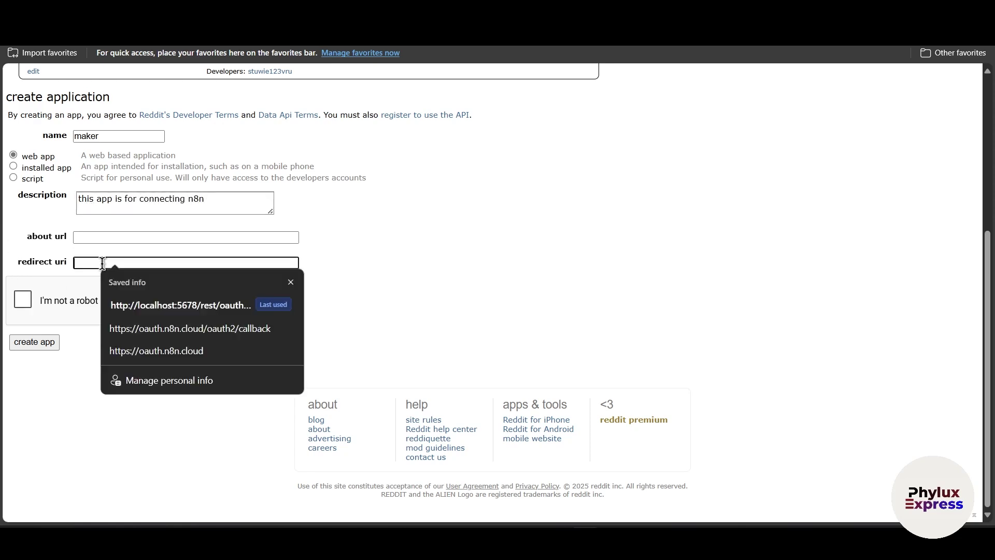
key("ctrl+v")
left_click(356, 291)
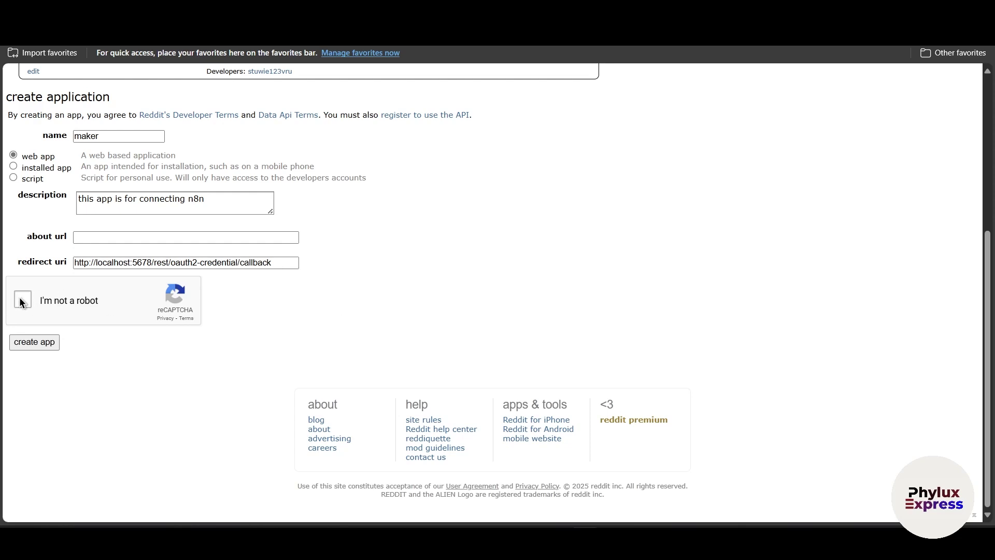
Complete the reCAPTCHA check by selecting the requested squares in each image challenge.
left_click(22, 302)
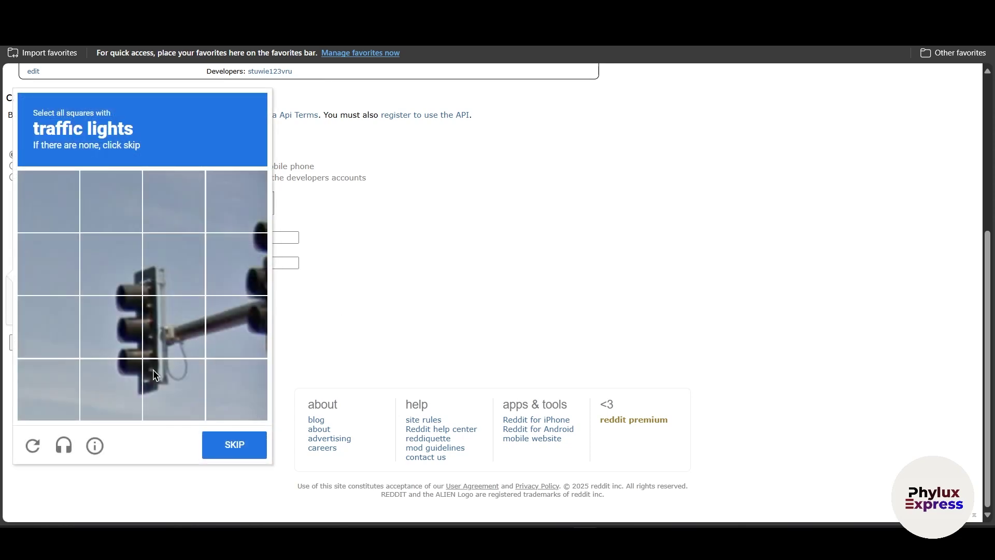
left_click(155, 374)
left_click(160, 328)
left_click(111, 325)
left_click(129, 376)
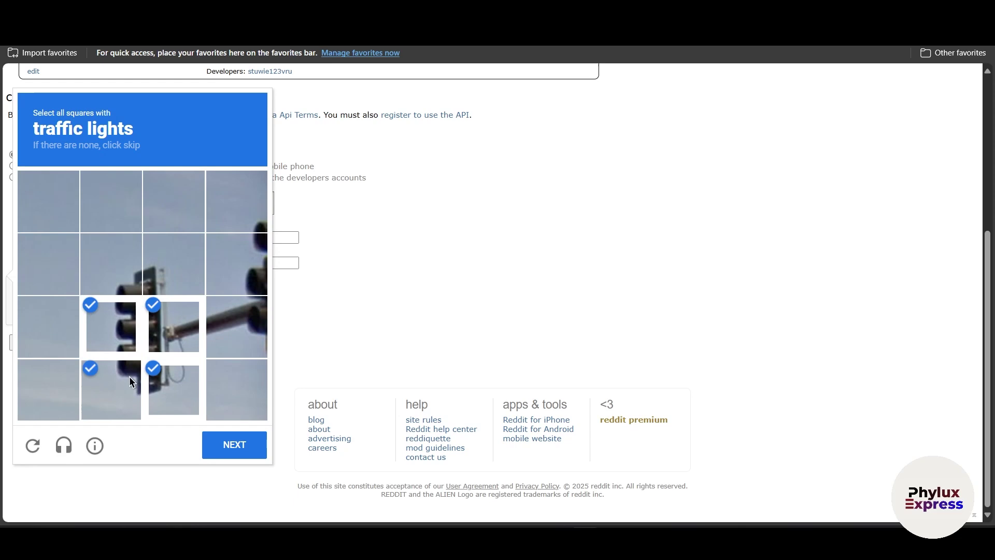
left_click(260, 304)
left_click(254, 275)
left_click(234, 444)
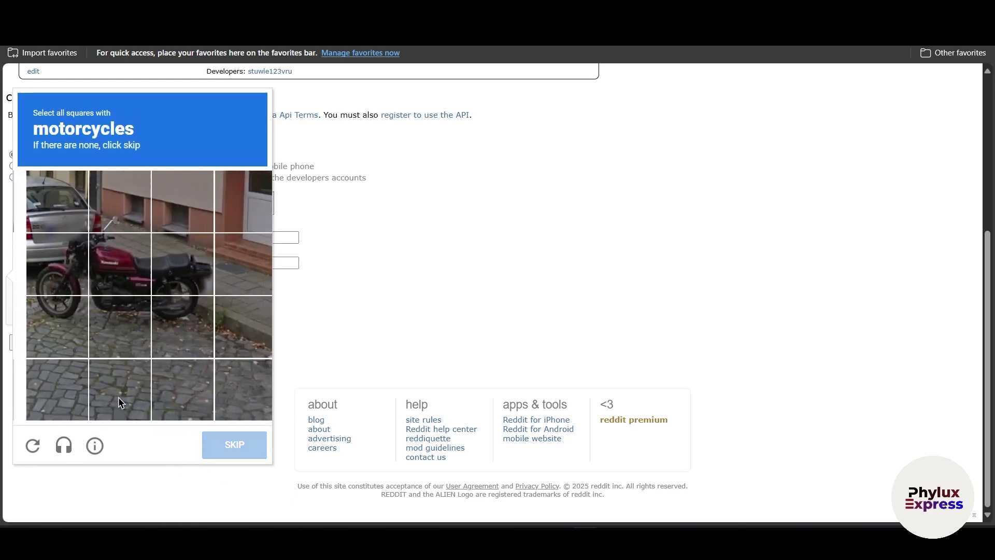
left_click(120, 267)
left_click(174, 264)
left_click(176, 319)
left_click(114, 322)
left_click(50, 324)
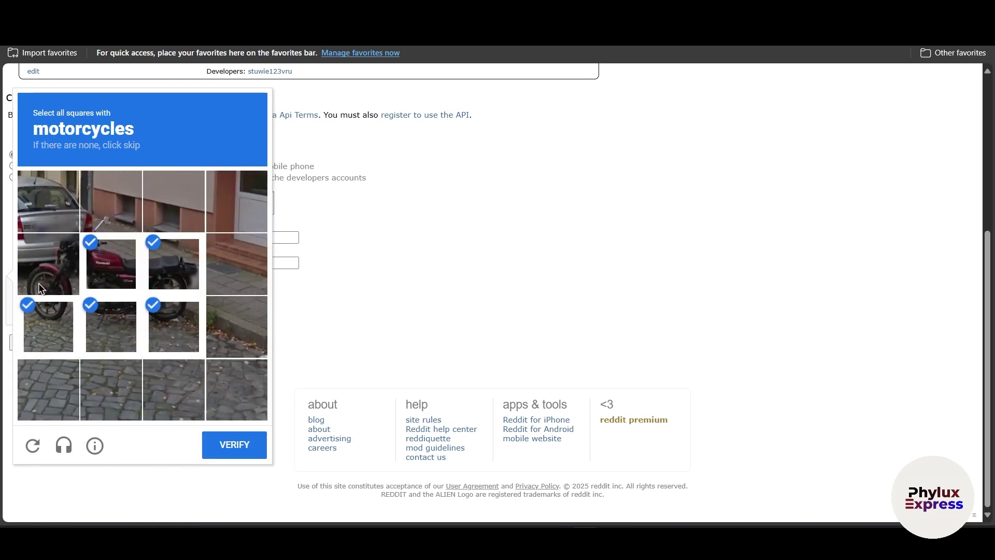
left_click(41, 288)
left_click(234, 444)
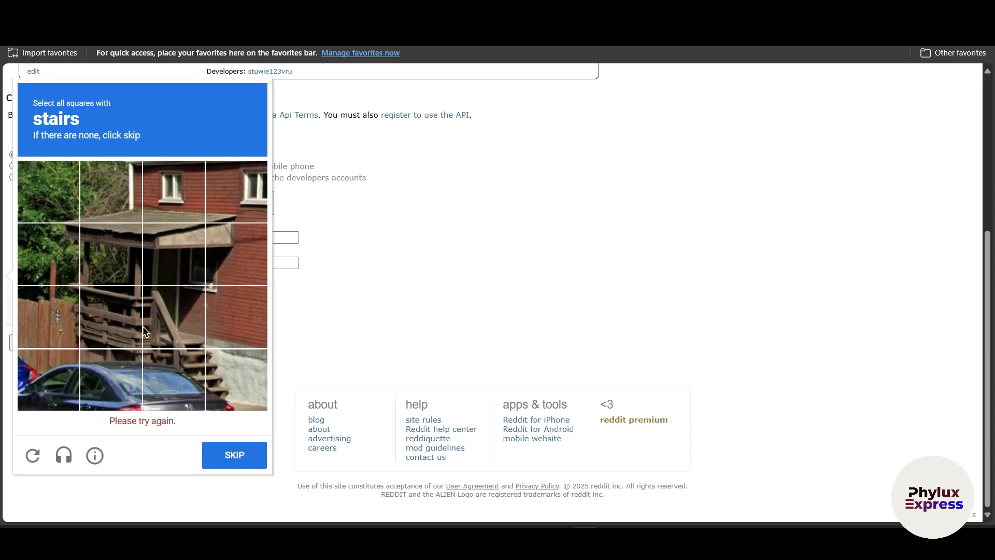
left_click(156, 329)
left_click(176, 388)
left_click(237, 390)
left_click(103, 334)
left_click(122, 270)
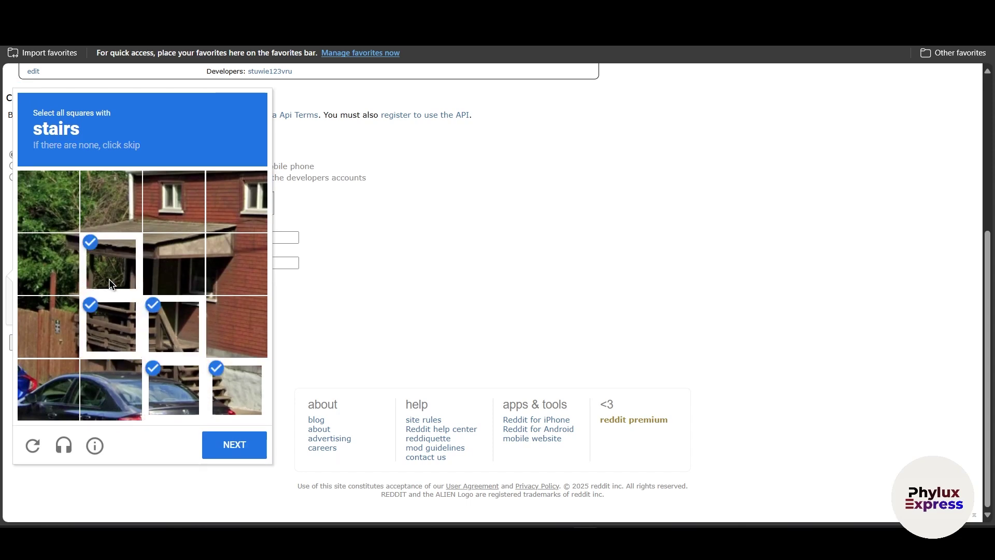
left_click(245, 451)
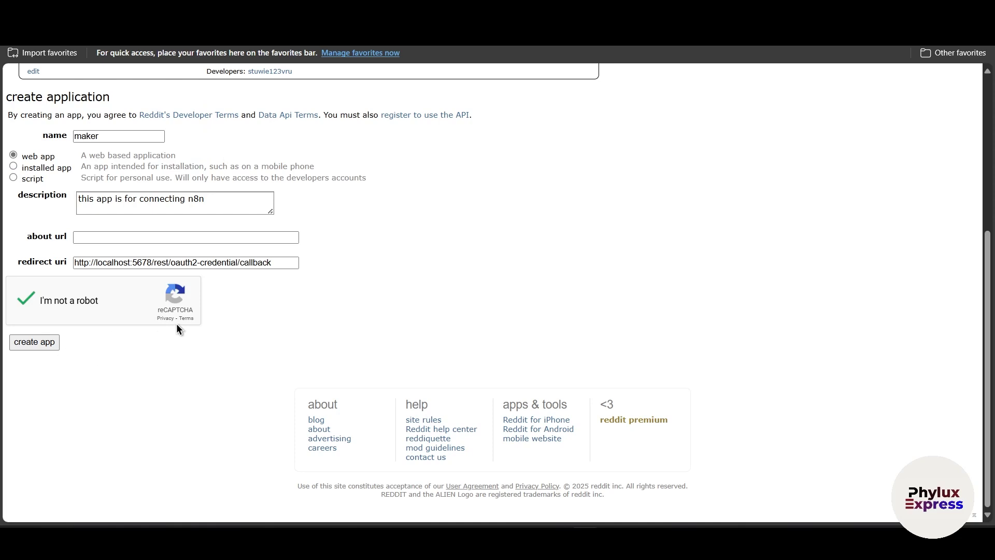
Submit the form to create the maker app.
left_click(32, 343)
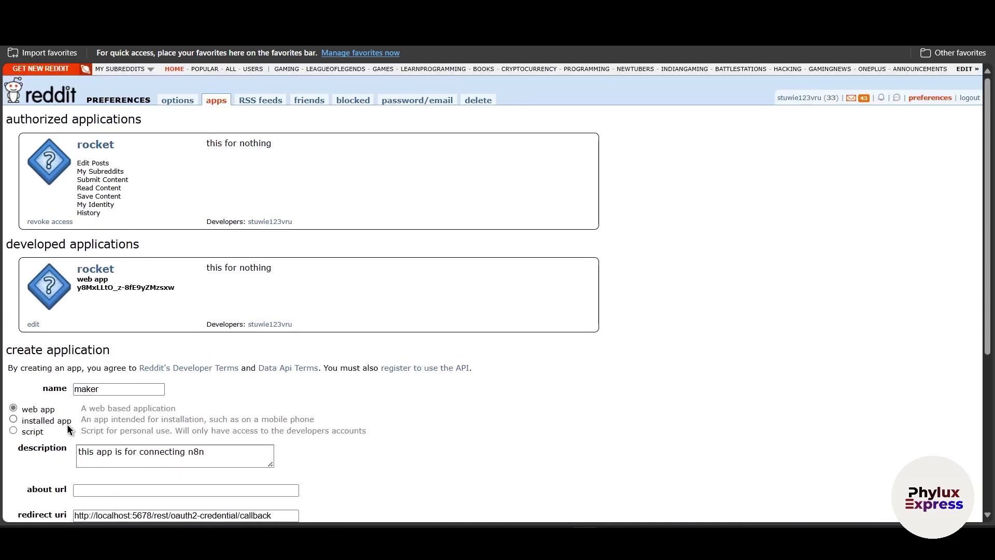
scroll(35, 261, "down", 4)
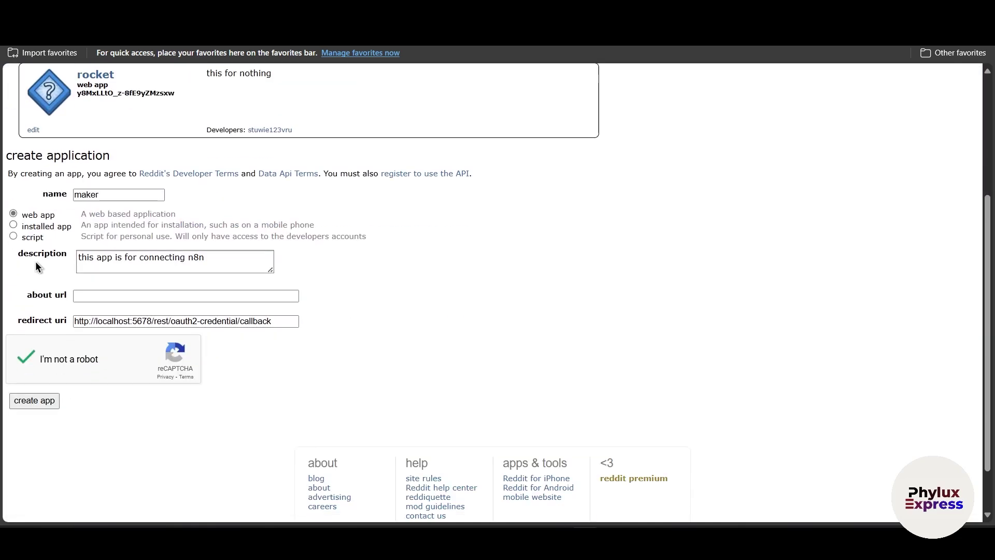
left_click(34, 403)
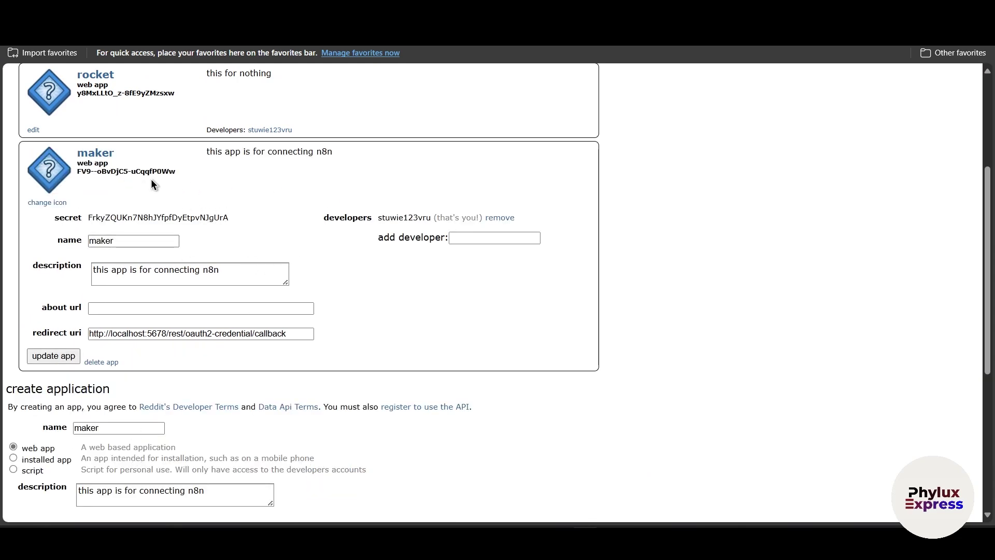
Copy the maker app's client ID into the Client ID field of the n8n Reddit credential and return to Reddit.
triple_click(133, 171)
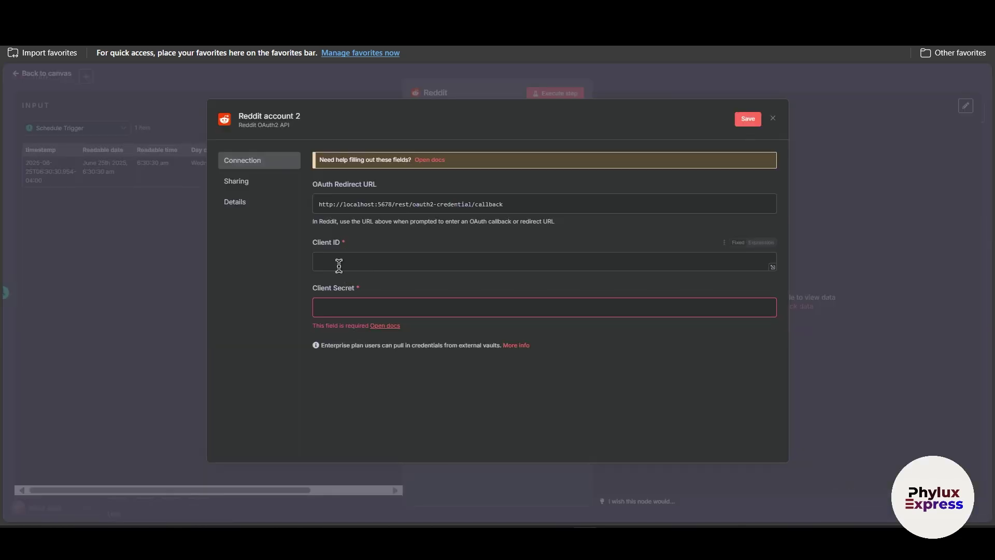
left_click(340, 263)
key("ctrl+v")
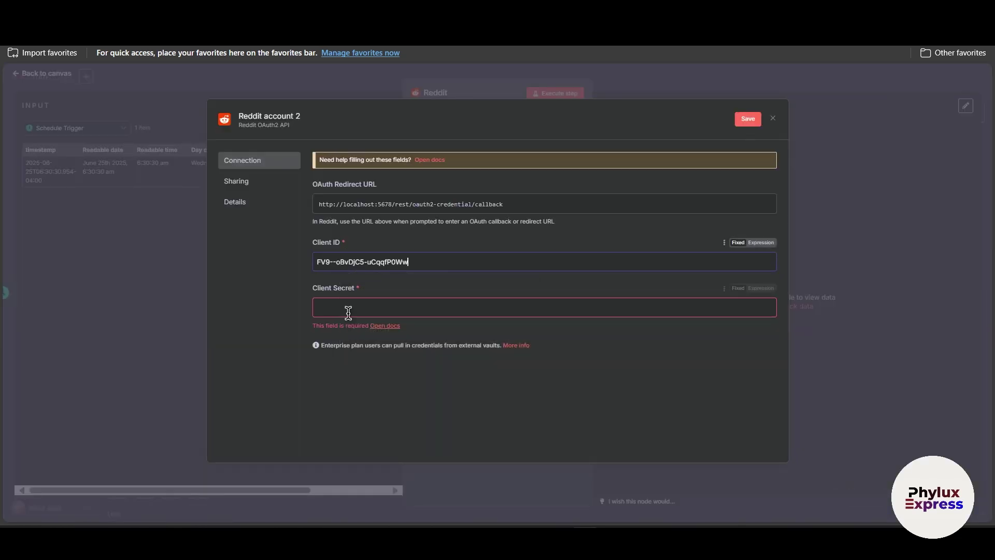
left_click_drag(462, 345, 465, 345)
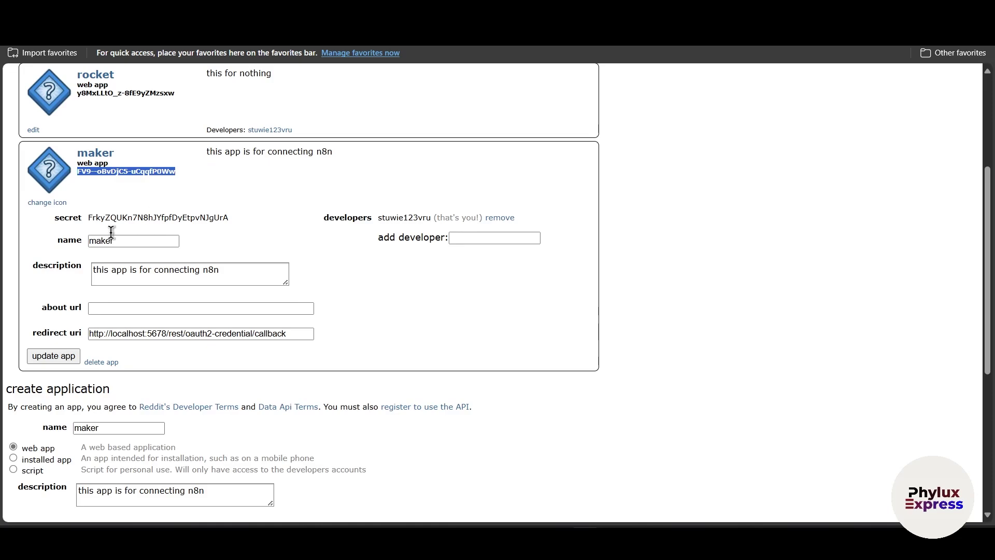
Copy the maker app's secret into the Client Secret field of the n8n Reddit credential.
double_click(163, 218)
key("ctrl+c")
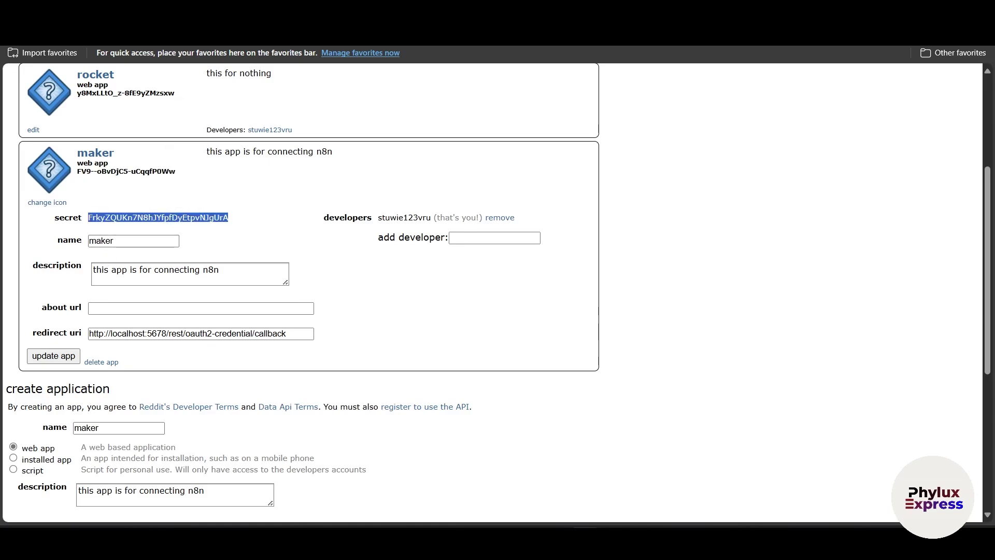
key("ctrl+Tab")
left_click(348, 307)
key("ctrl+v")
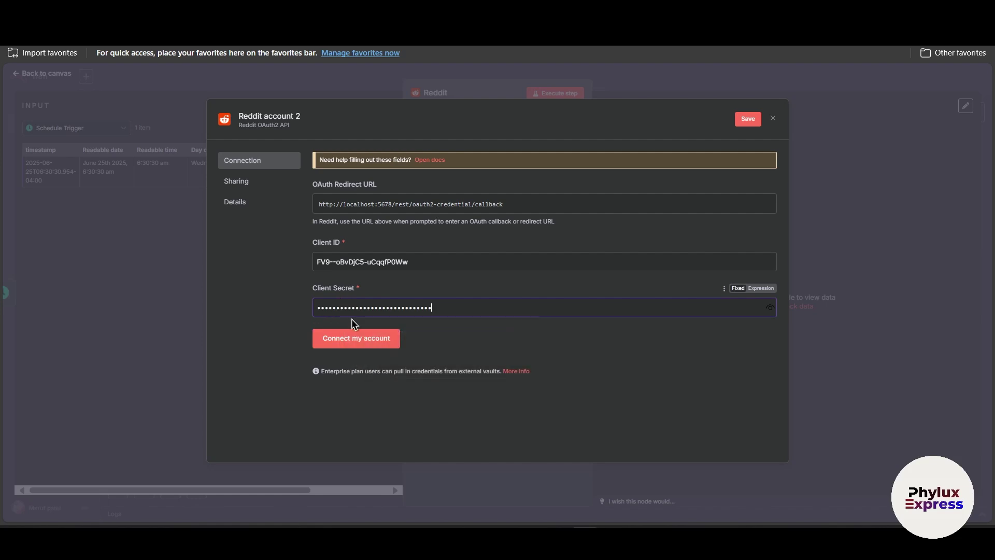
left_click(354, 324)
On Reddit's apps page, paste the copied client secret into the maker app's add developer field.
key("ctrl+shift+Tab")
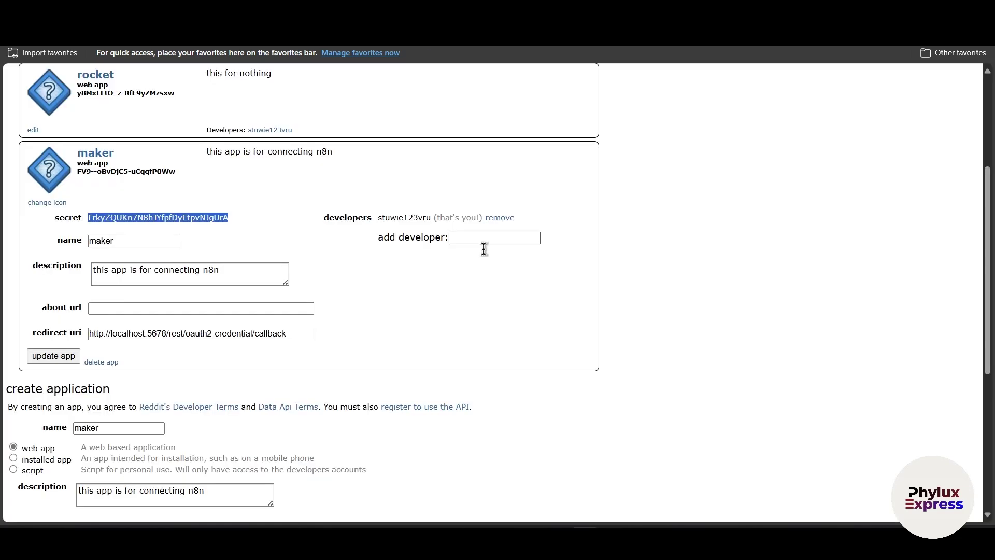
double_click(408, 218)
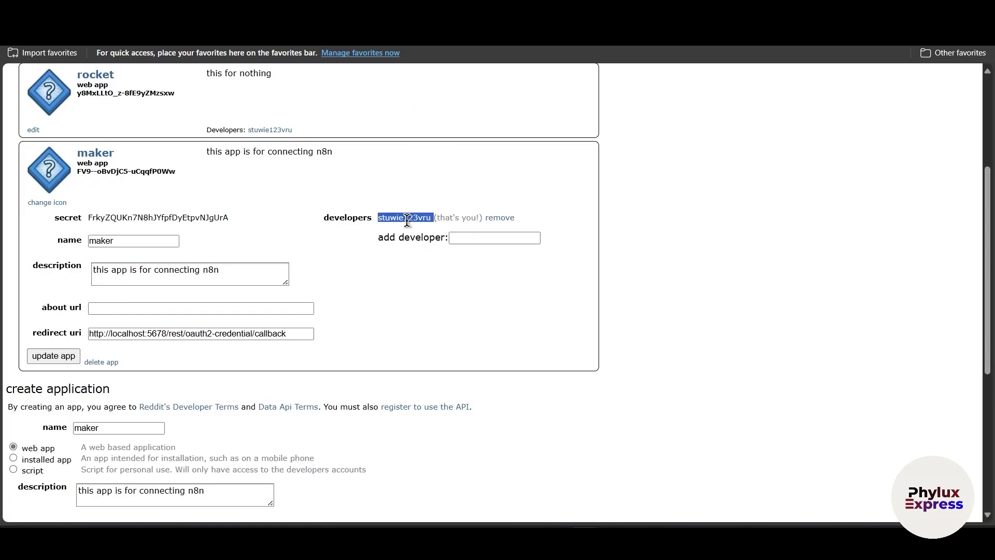
left_click(496, 239)
key("ctrl+v")
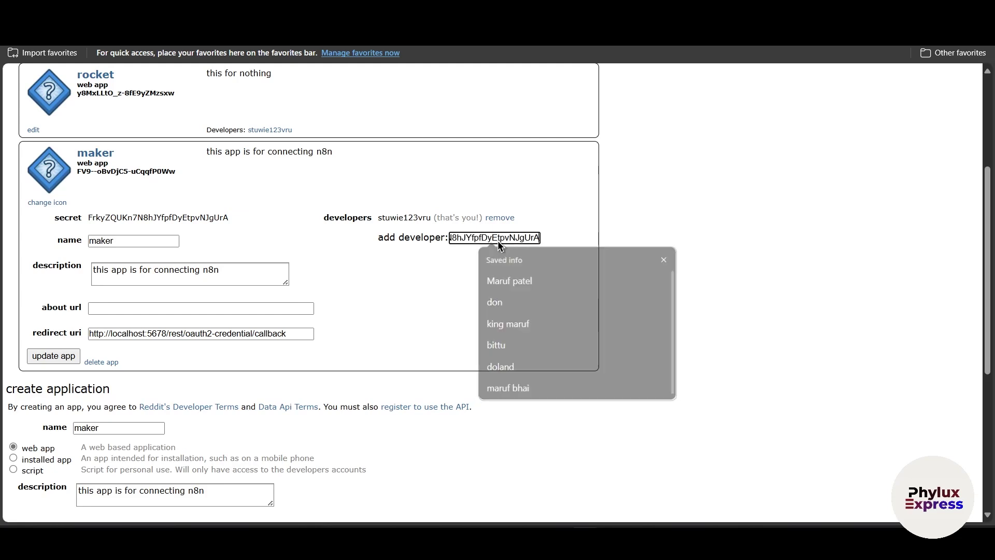
Enter the existing developer's username in the maker app's add developer field instead and update the app.
double_click(408, 218)
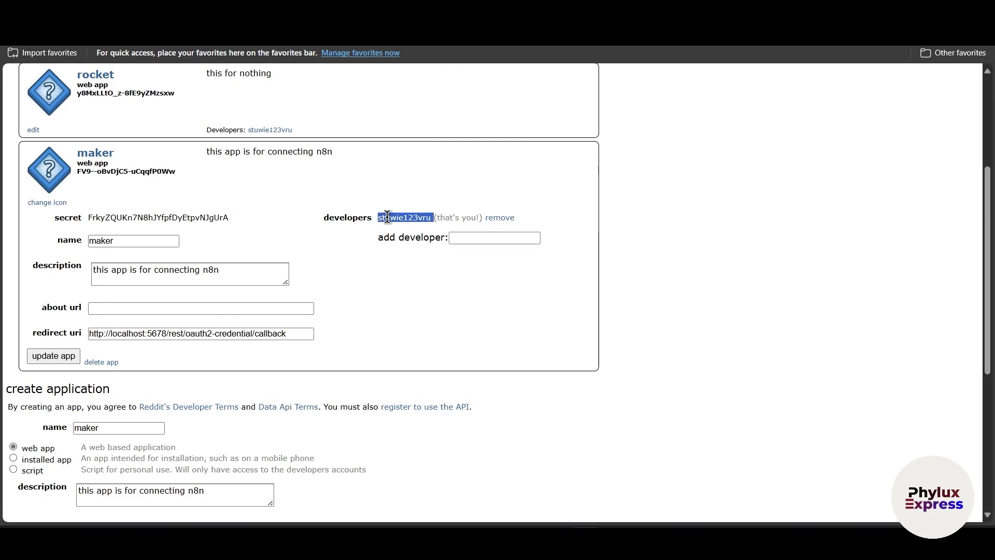
right_click(389, 219)
left_click(417, 230)
left_click(481, 239)
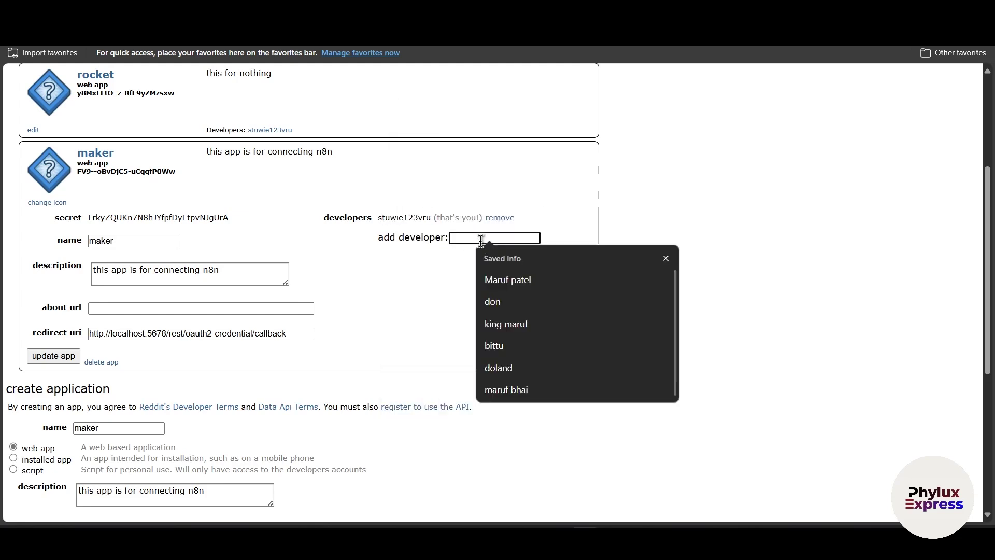
key("ctrl+v")
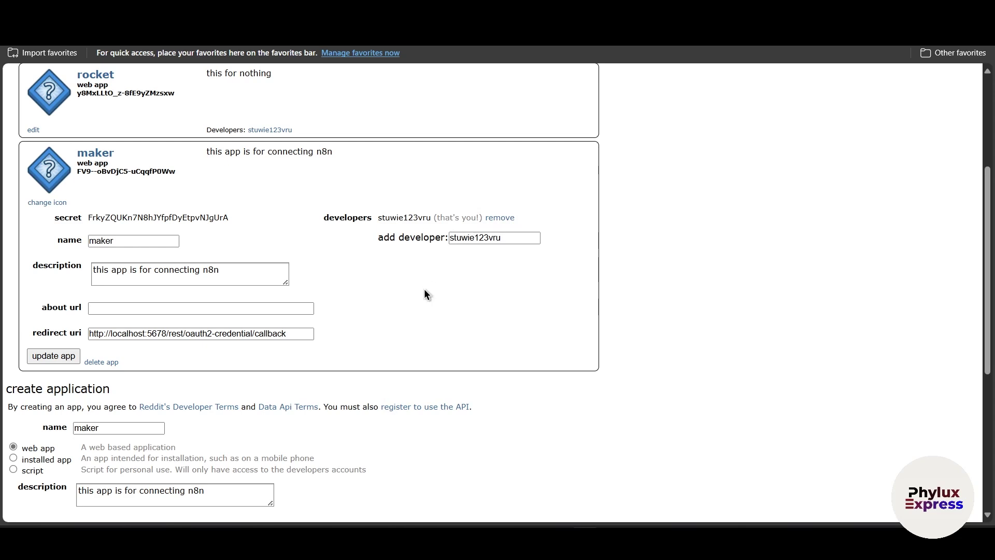
left_click(45, 356)
scroll(336, 289, "up", 3)
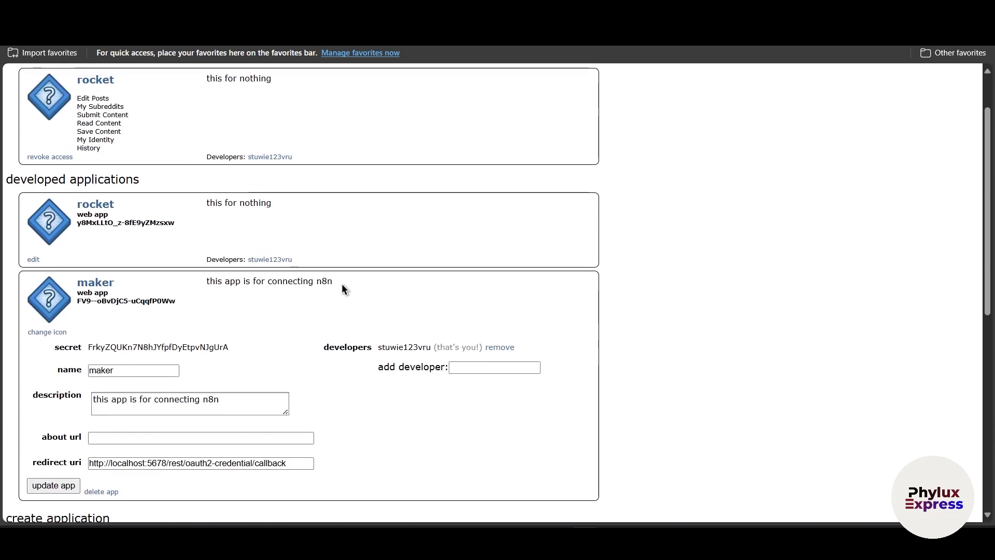
scroll(342, 288, "up", 2)
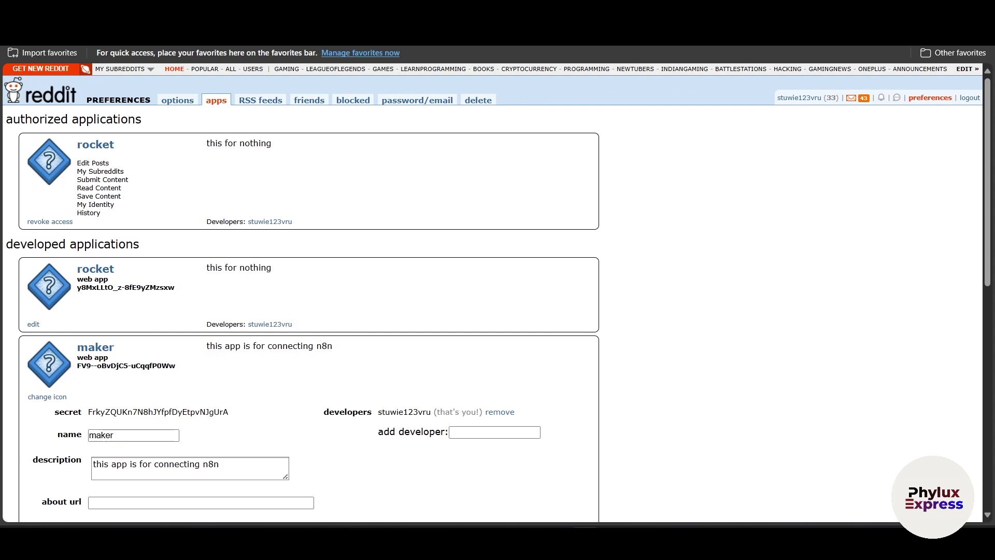
Return to n8n, connect the Reddit account from the credential, and allow the maker app the requested permissions.
key("ctrl+Tab")
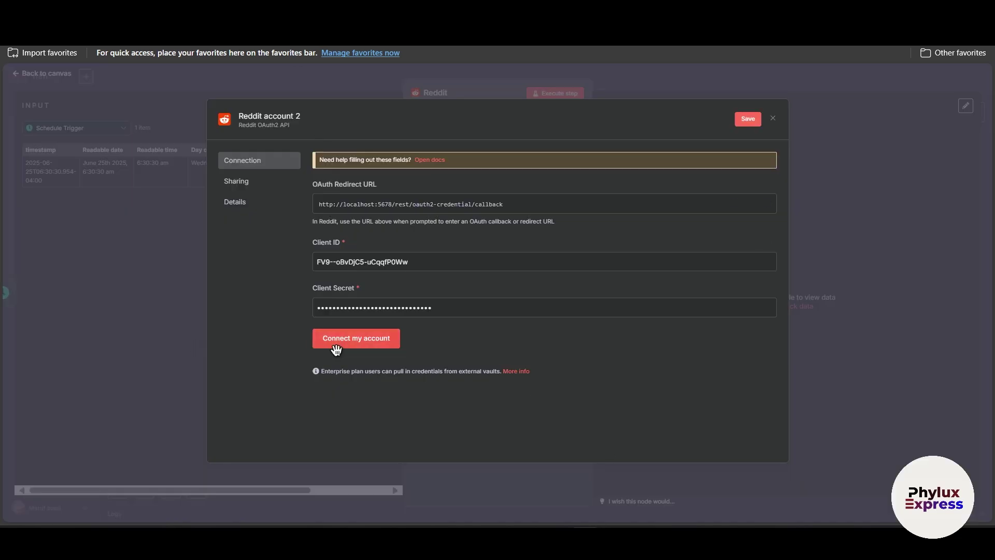
left_click(373, 338)
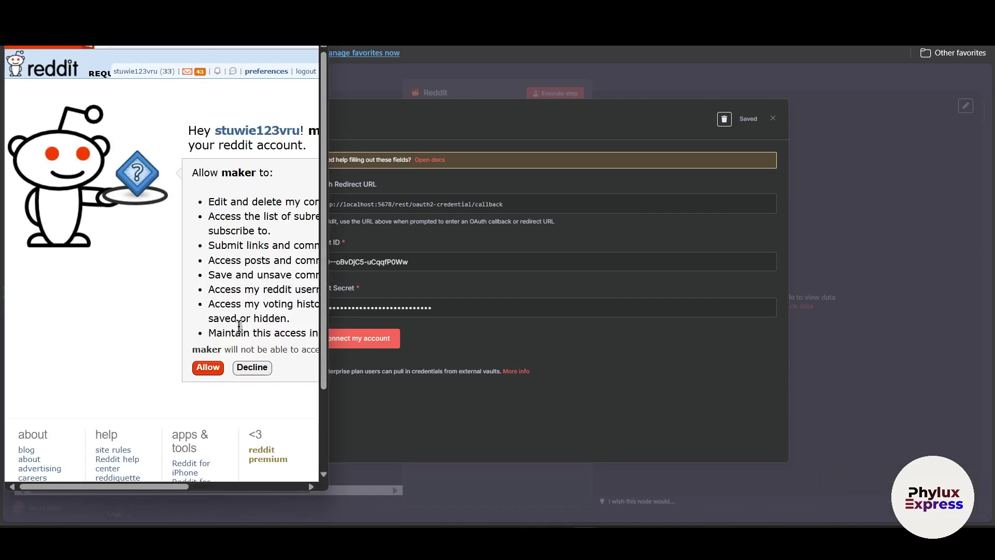
scroll(171, 317, "right", 5)
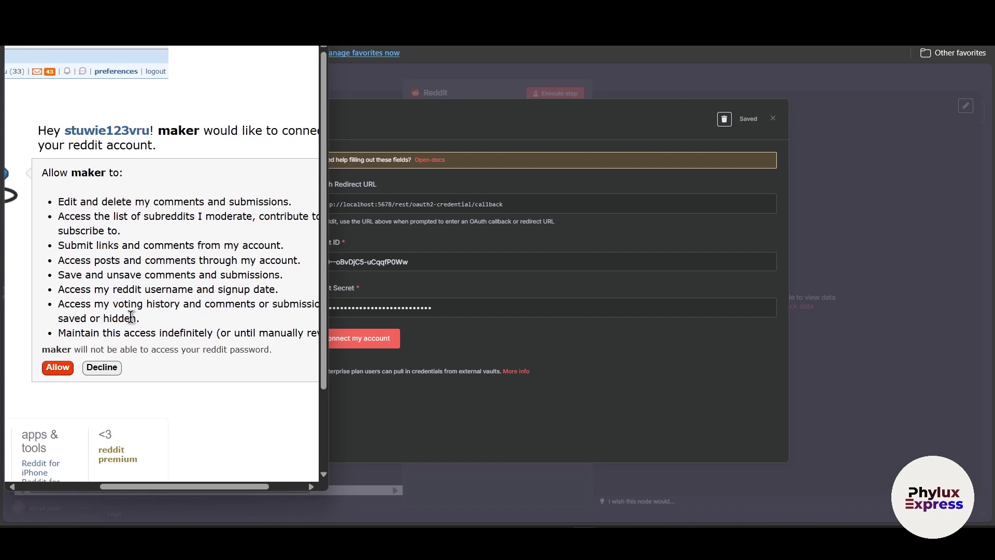
left_click_drag(70, 202, 126, 202)
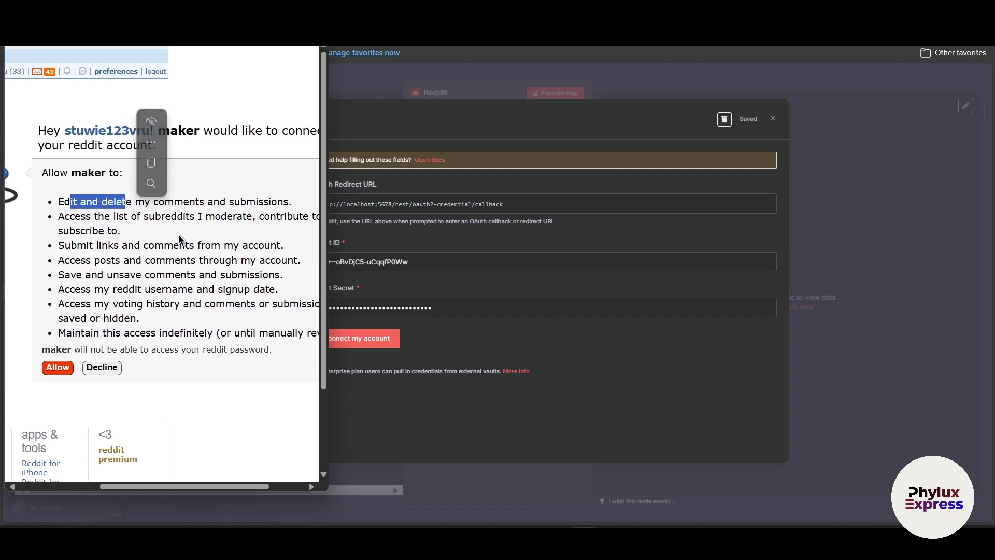
scroll(178, 234, "right", 1)
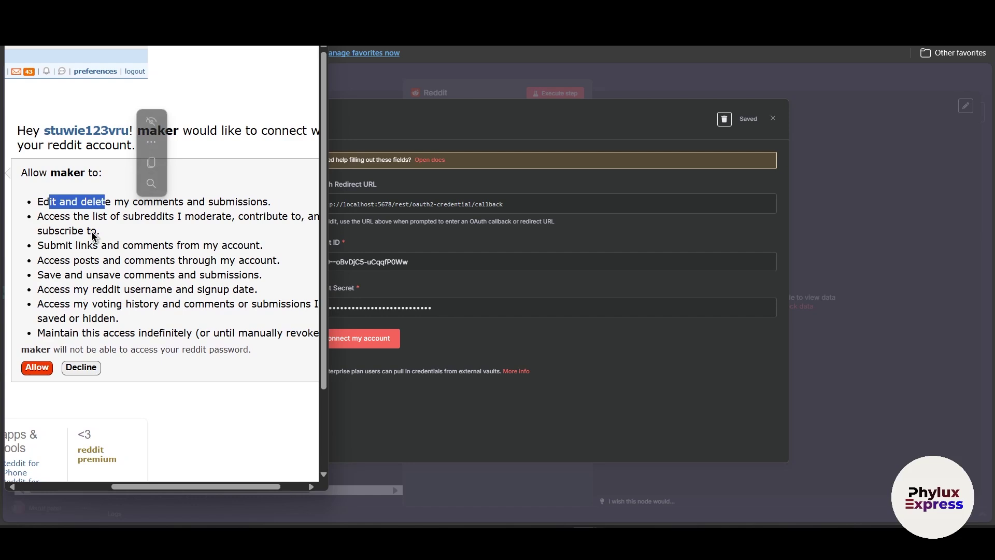
scroll(94, 237, "right", 1)
scroll(88, 232, "right", 1)
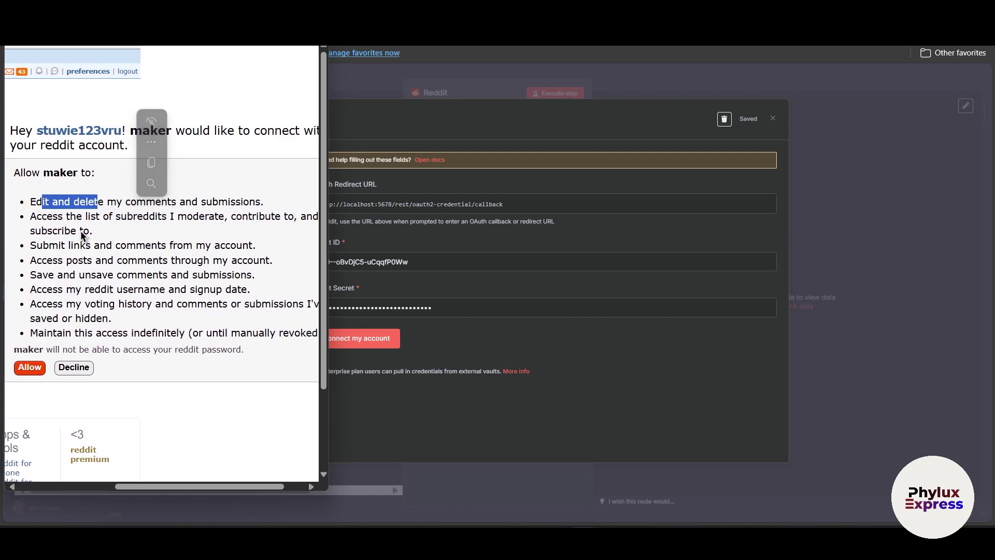
scroll(94, 244, "left", 1)
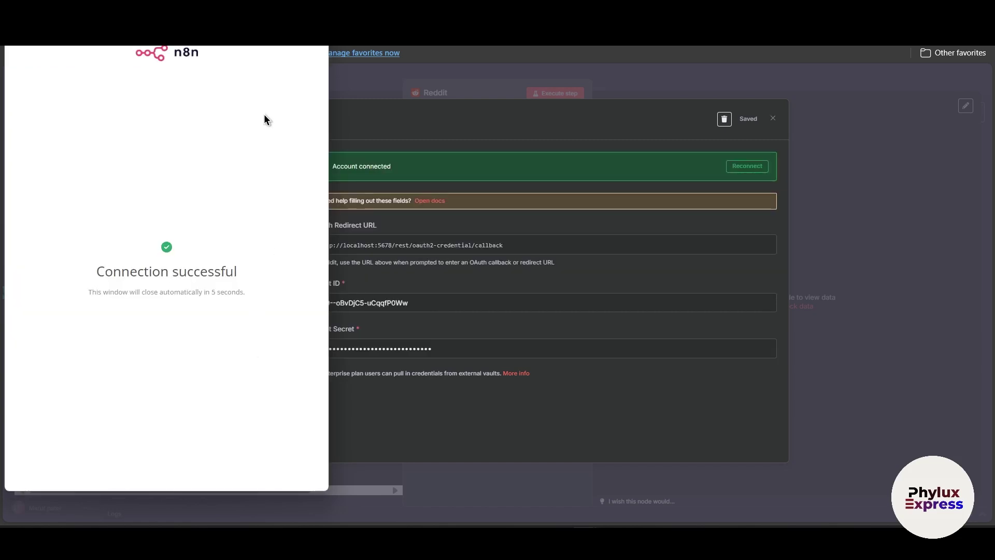
Close the Reddit account 2 credential and dismiss the browser's offer to save the password.
left_click_drag(96, 275, 597, 262)
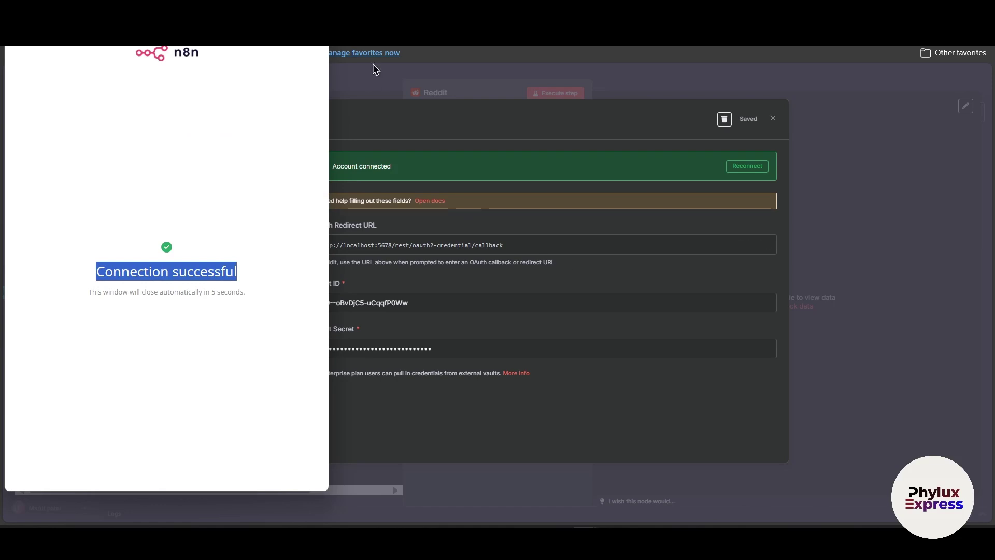
left_click(773, 119)
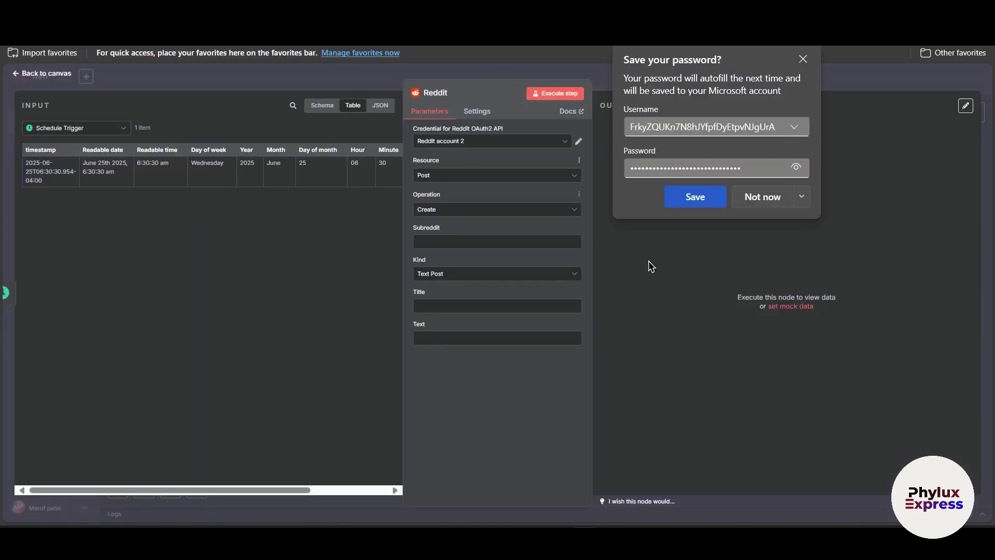
left_click(803, 59)
left_click(460, 175)
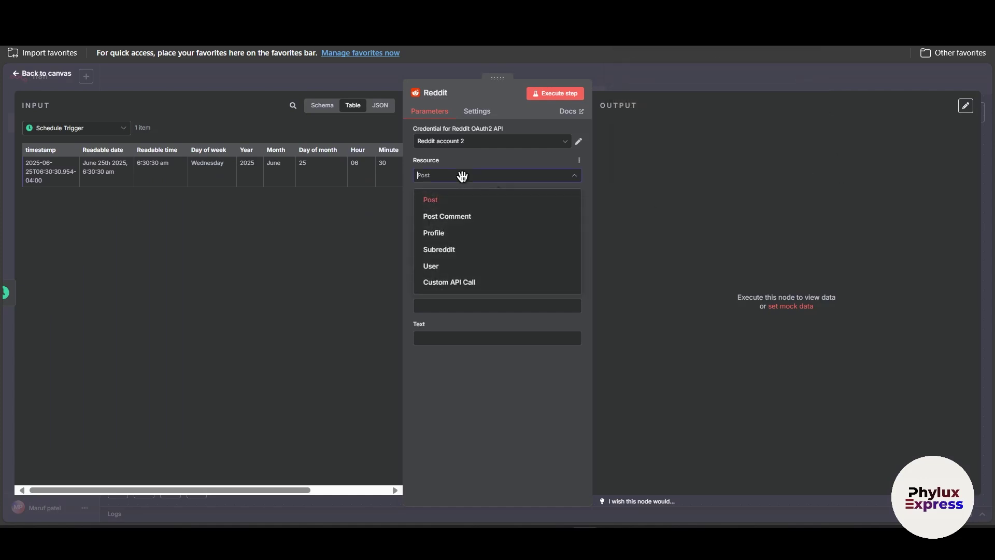
left_click(479, 217)
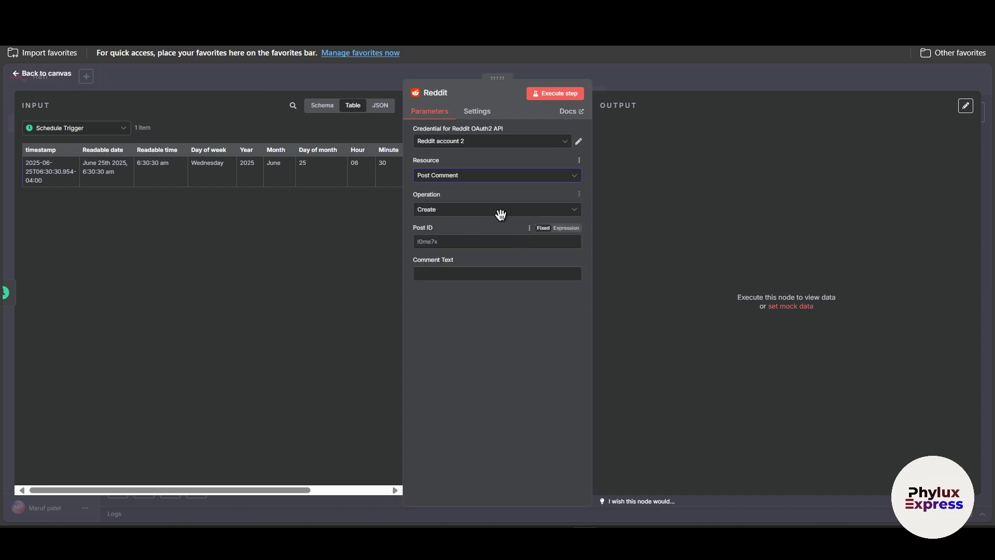
left_click(484, 175)
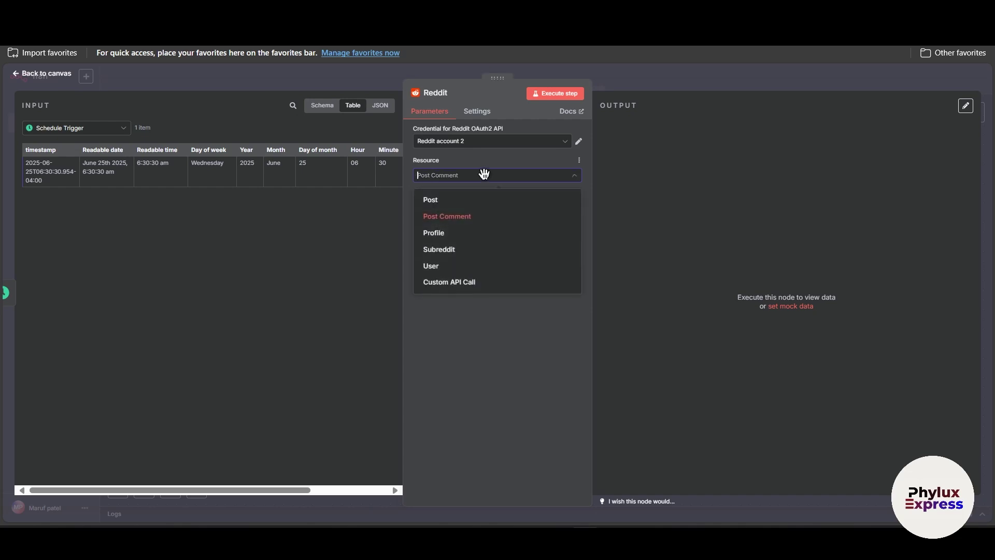
left_click(476, 198)
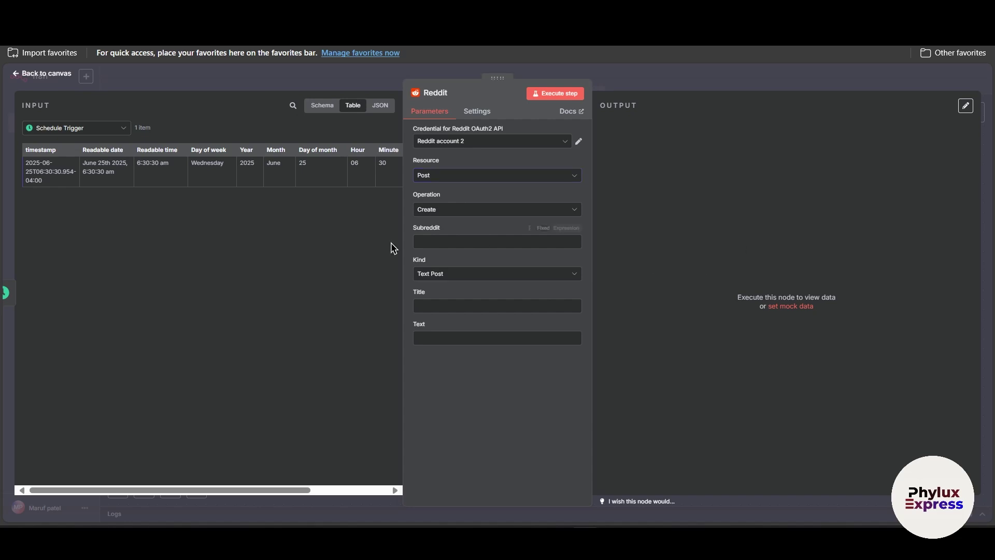
Look through the community list on Reddit and set the n8n Reddit node's subreddit to r/windows.
left_click(456, 242)
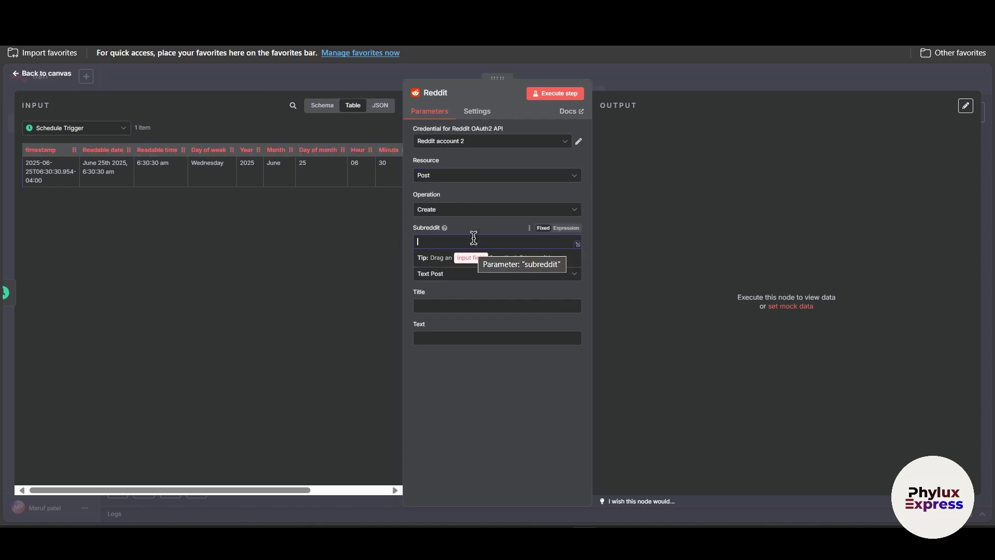
type("r")
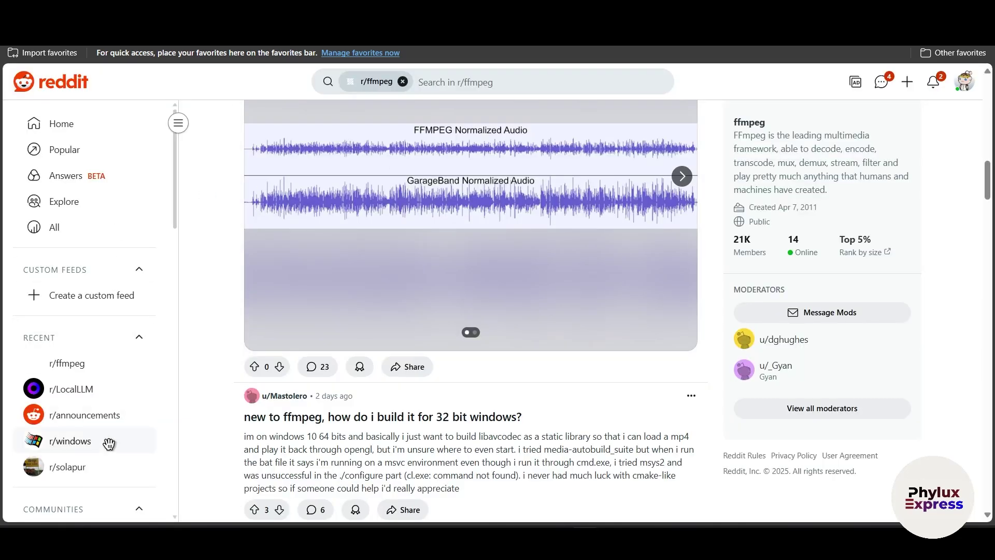
scroll(106, 441, "down", 2)
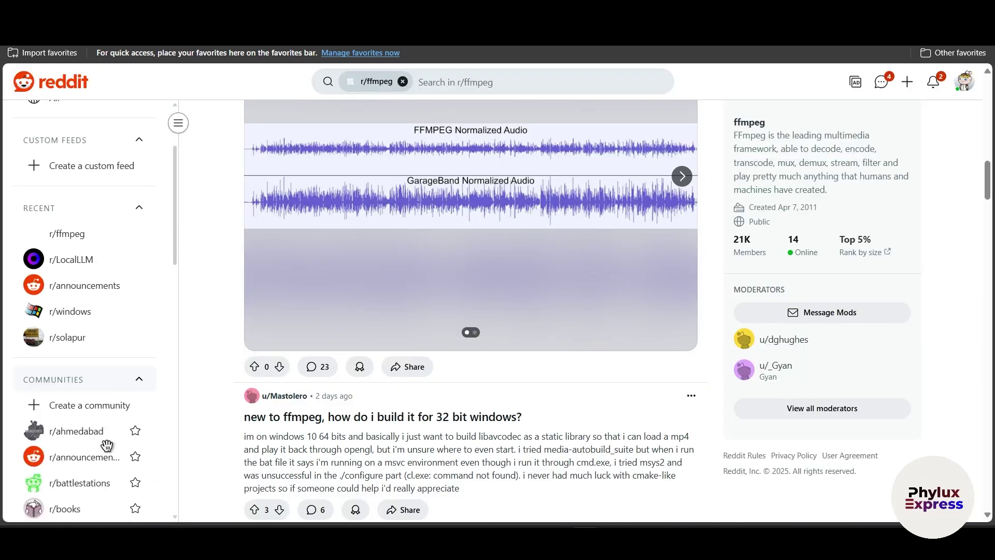
scroll(120, 435, "down", 6)
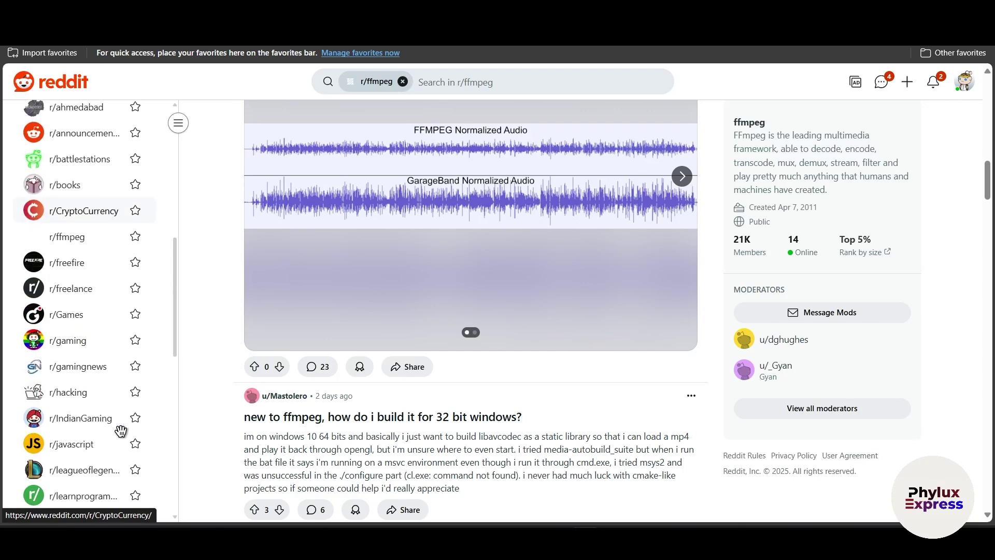
scroll(91, 279, "up", 7)
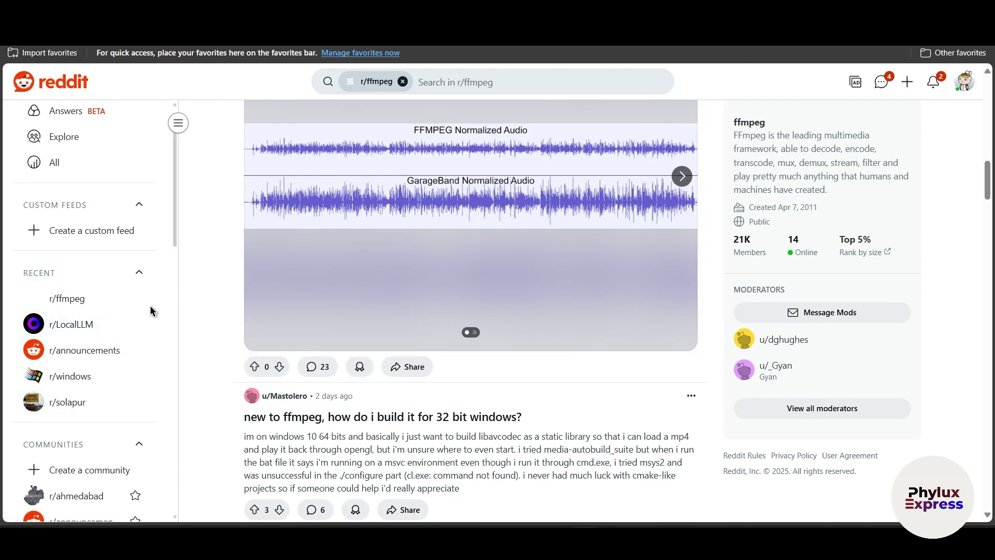
scroll(966, 205, "up", 2)
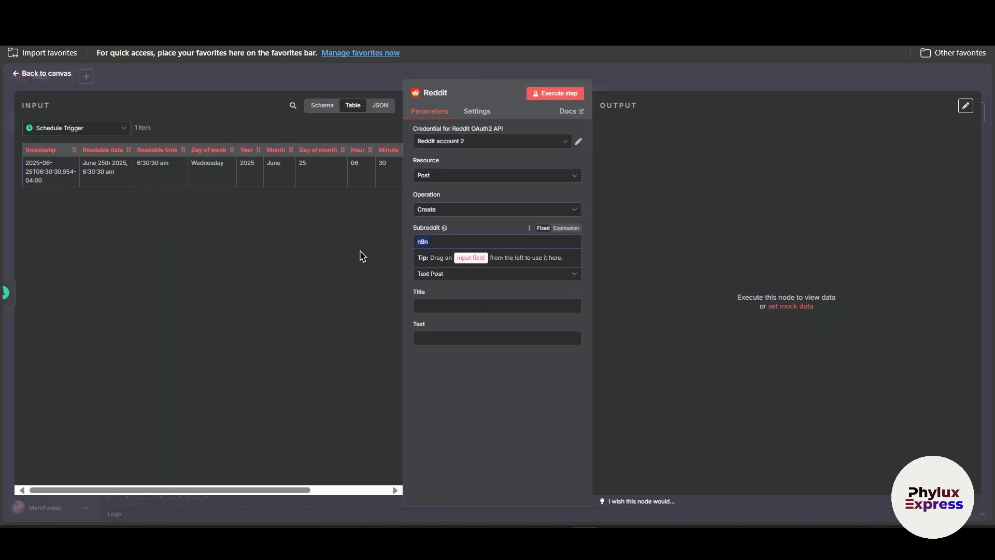
type("r/windows")
key("Tab")
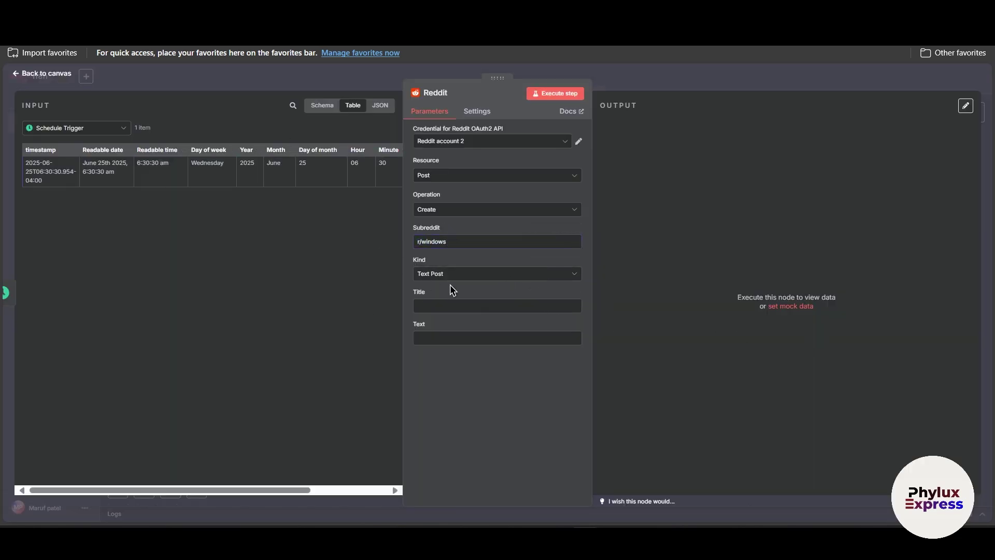
Keep the post kind as Text Post and set its title to "How fix this in windows".
left_click(441, 275)
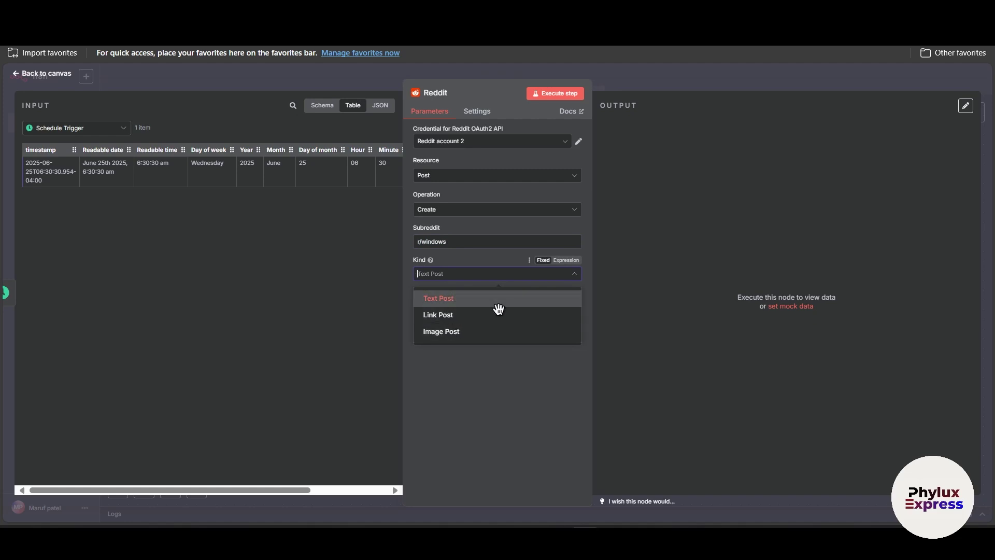
left_click(444, 423)
left_click(470, 305)
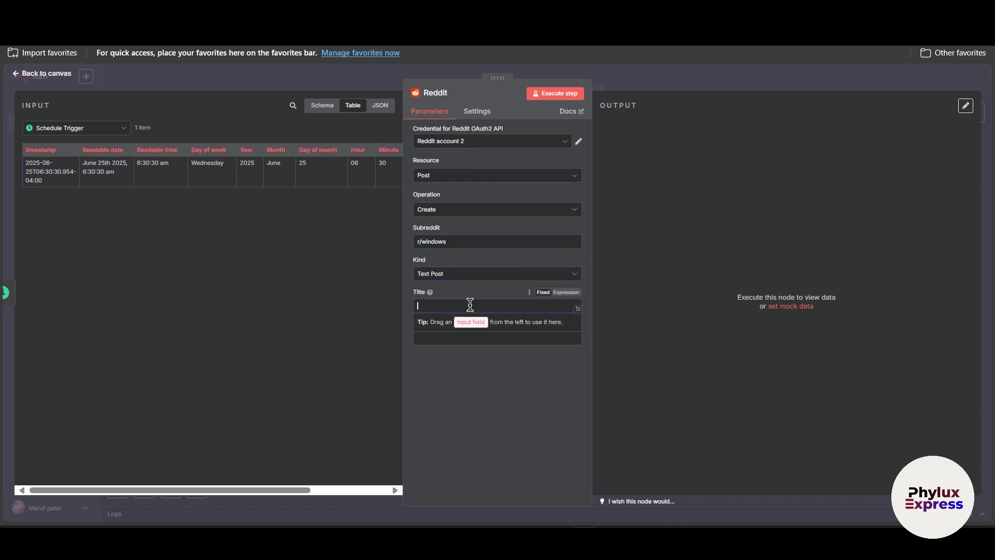
left_click(452, 415)
left_click(483, 308)
type("How fix this in windows")
left_click(779, 346)
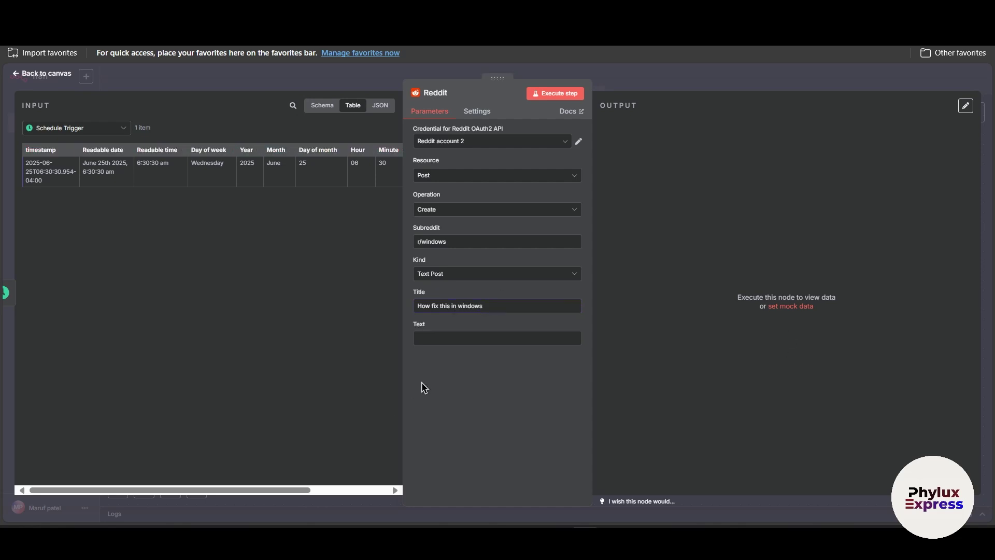
Set the post text to "this is just to demo" and execute the Reddit node.
left_click(455, 337)
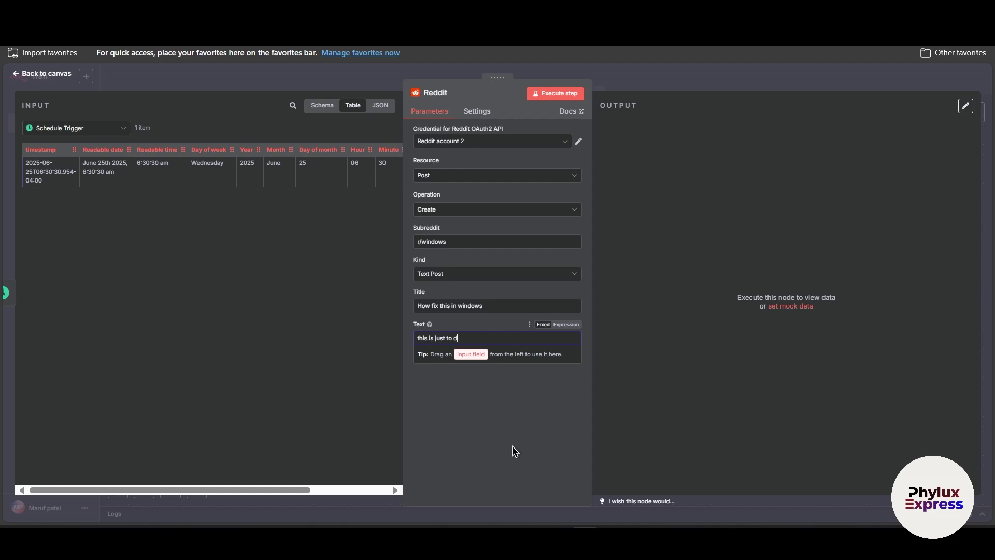
left_click(735, 353)
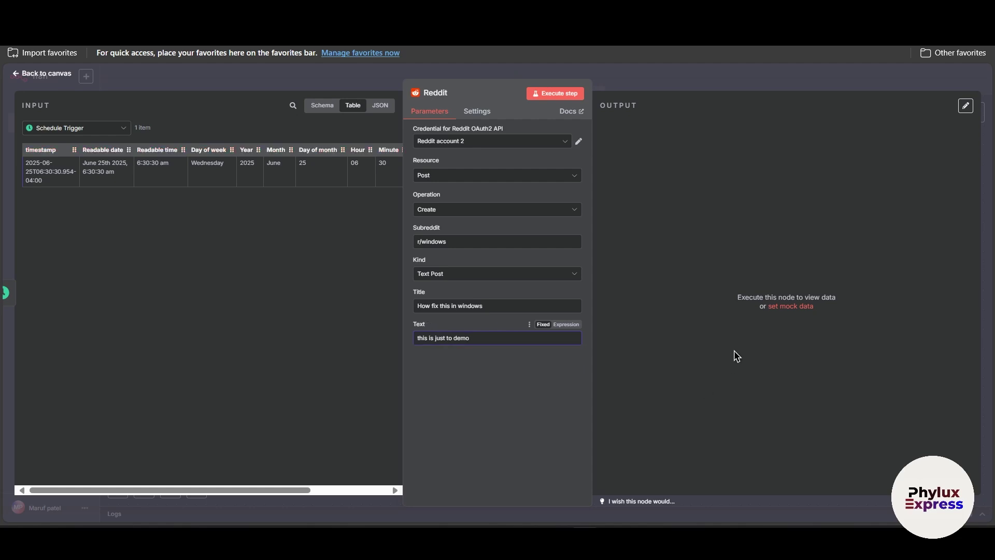
left_click(540, 92)
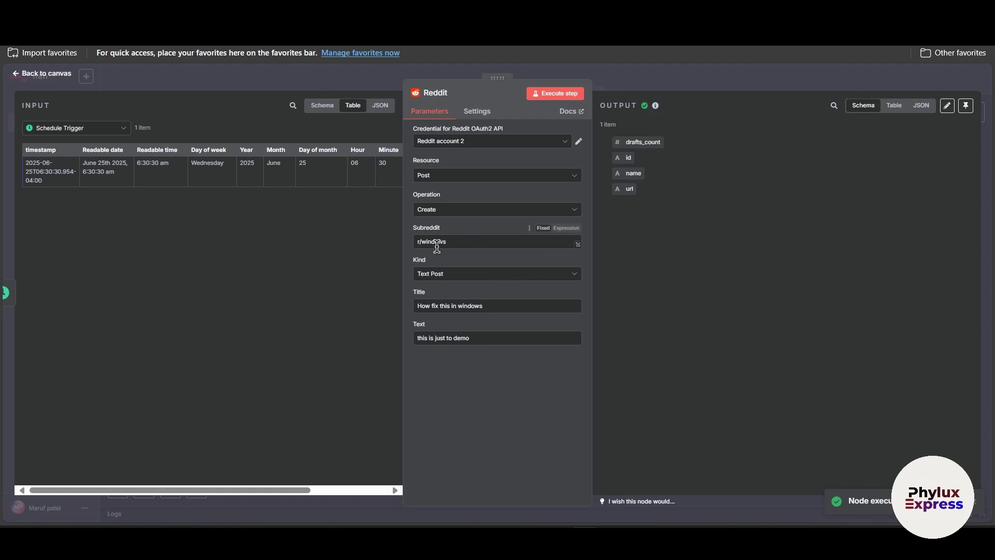
Switch the Reddit node's Subreddit value from fixed to an expression.
left_click(559, 230)
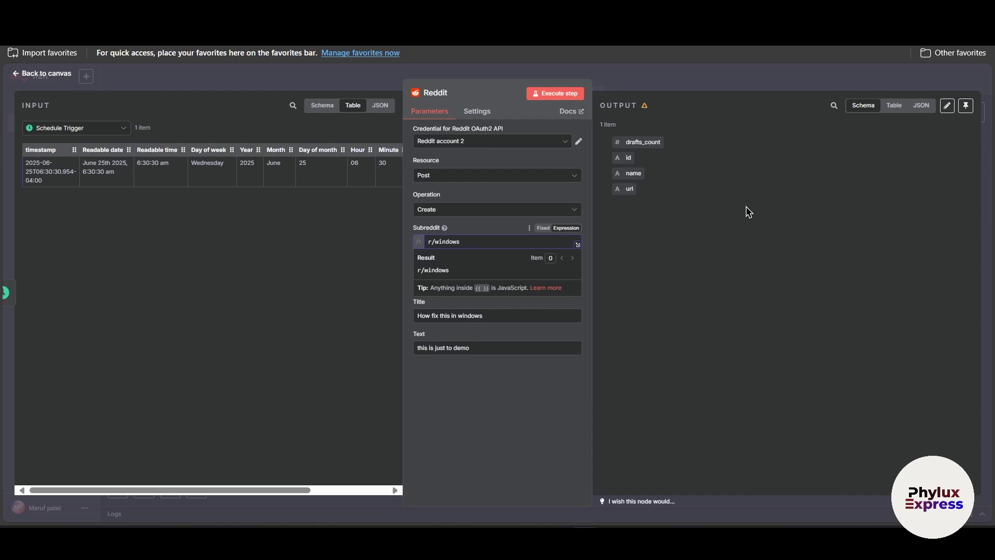
mouse_move(653, 110)
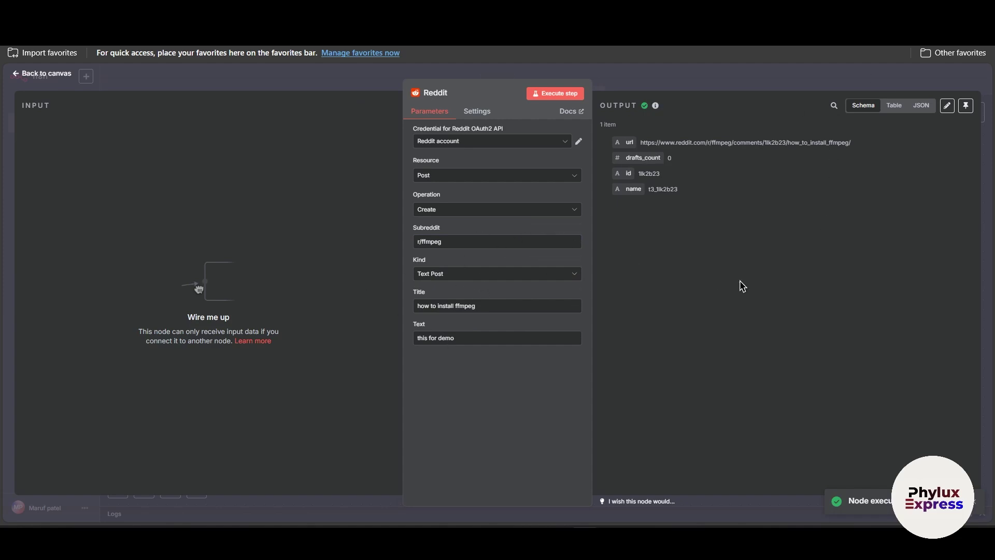
Copy the post URL from the Reddit node's output, open it in the browser, and check the published post's title.
triple_click(715, 142)
key("ctrl+c")
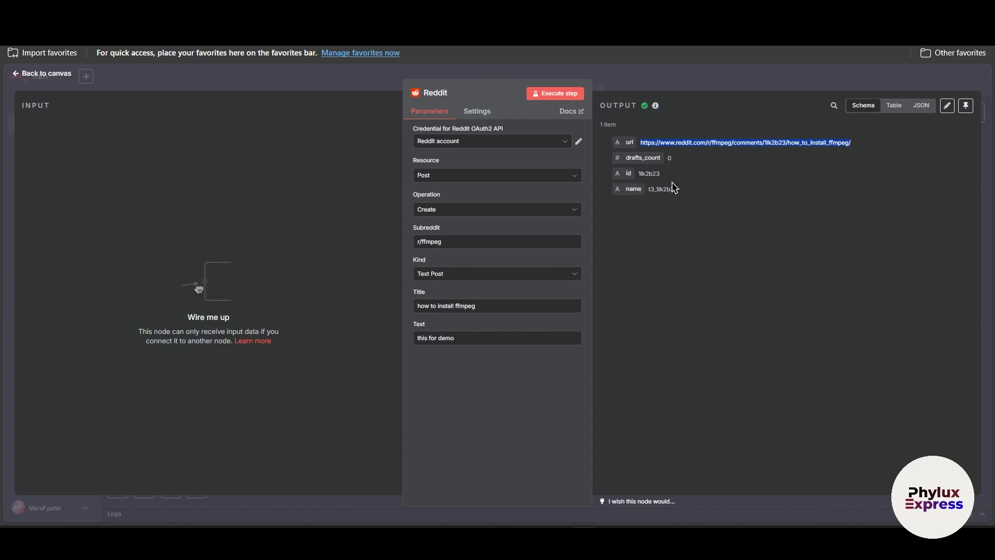
left_click(732, 46)
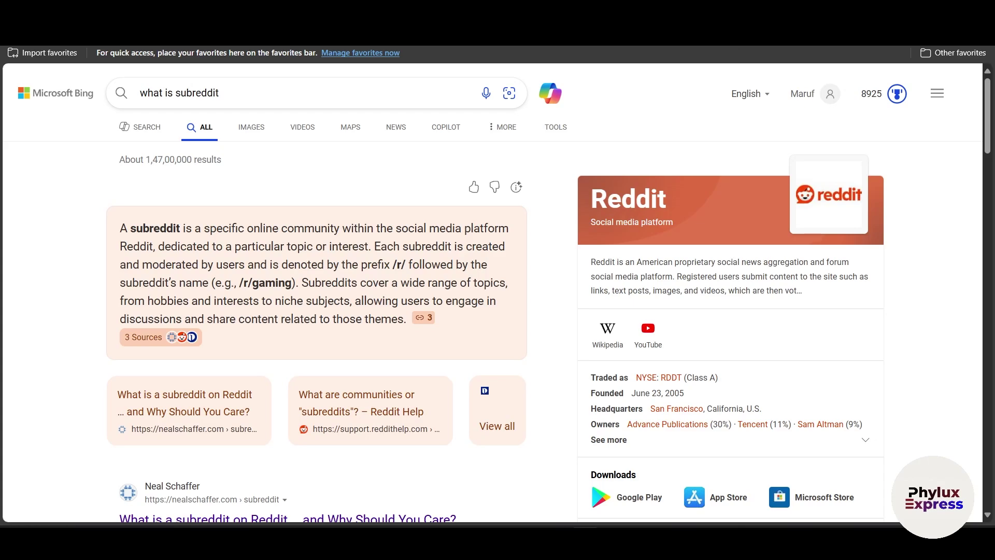
key("ctrl+l")
key("ctrl+v")
key("Return")
left_click_drag(235, 154, 558, 154)
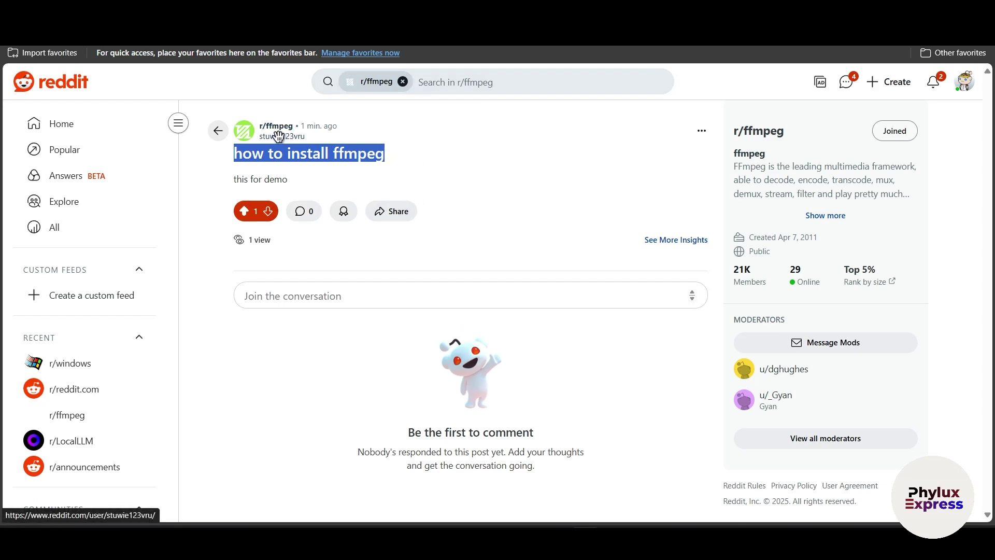
mouse_move(283, 136)
left_click(562, 140)
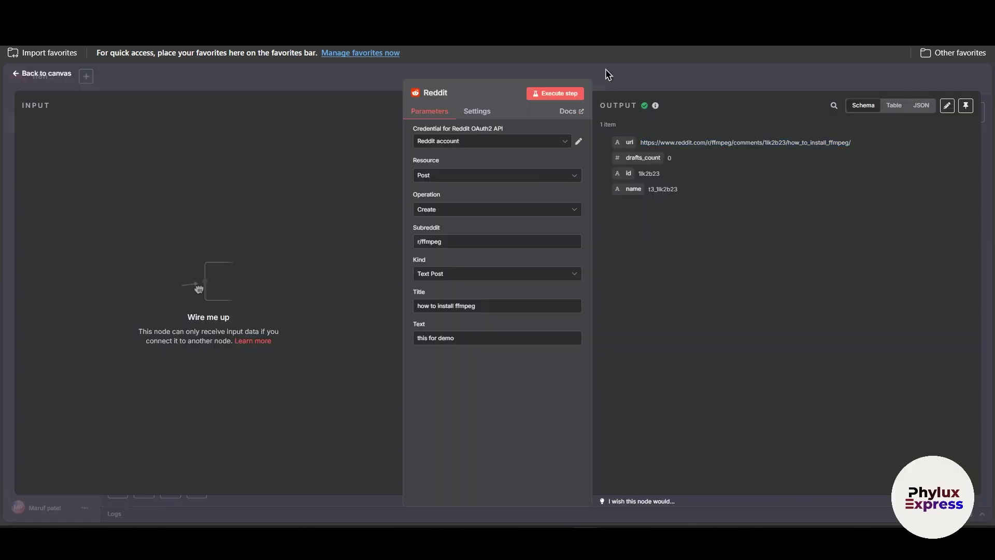
Back in n8n, close the Reddit node's details and move the node further left on the canvas.
left_click(605, 73)
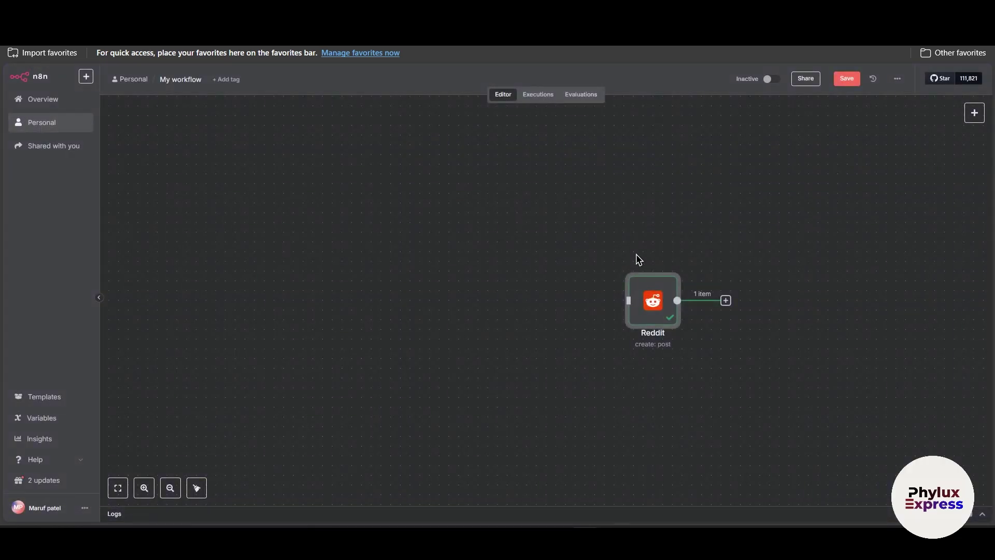
left_click_drag(668, 308, 454, 297)
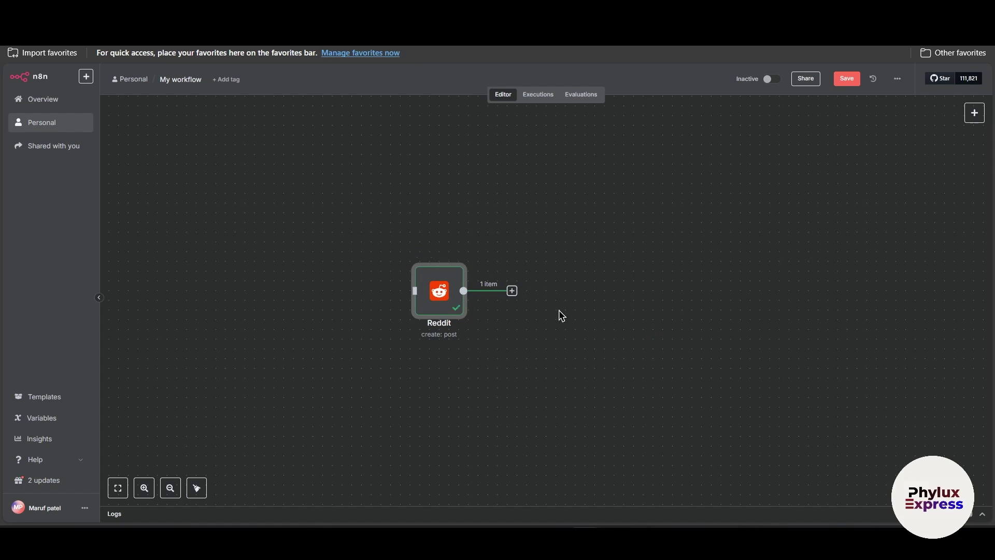